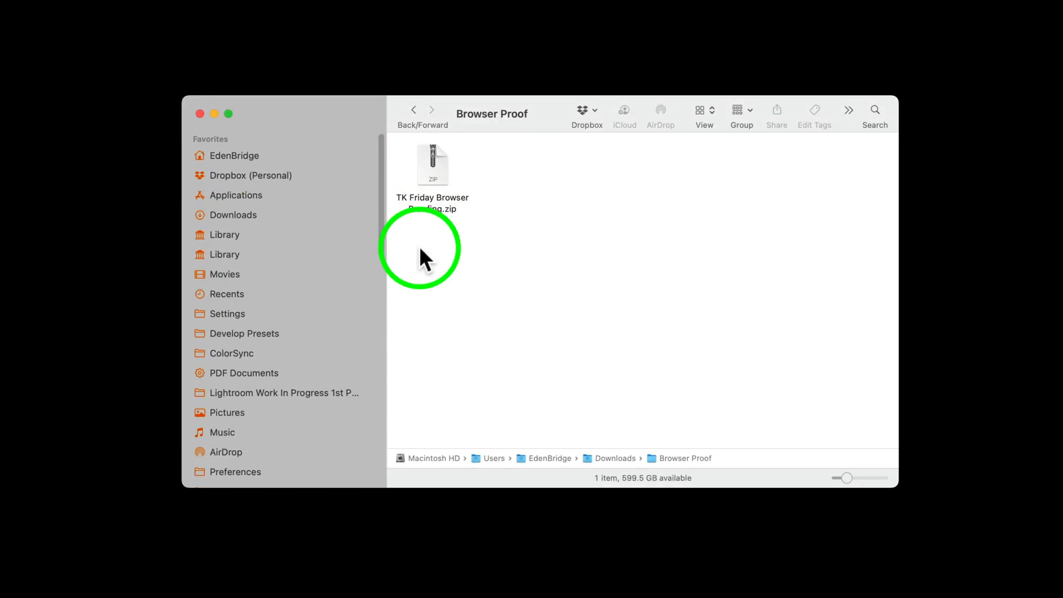
- Extract TK Friday Browser Proofing.zip and open its TK Browser Proof _WaterMark_Frame folder down to the Various BG HTML subfolder
double_click(435, 171)
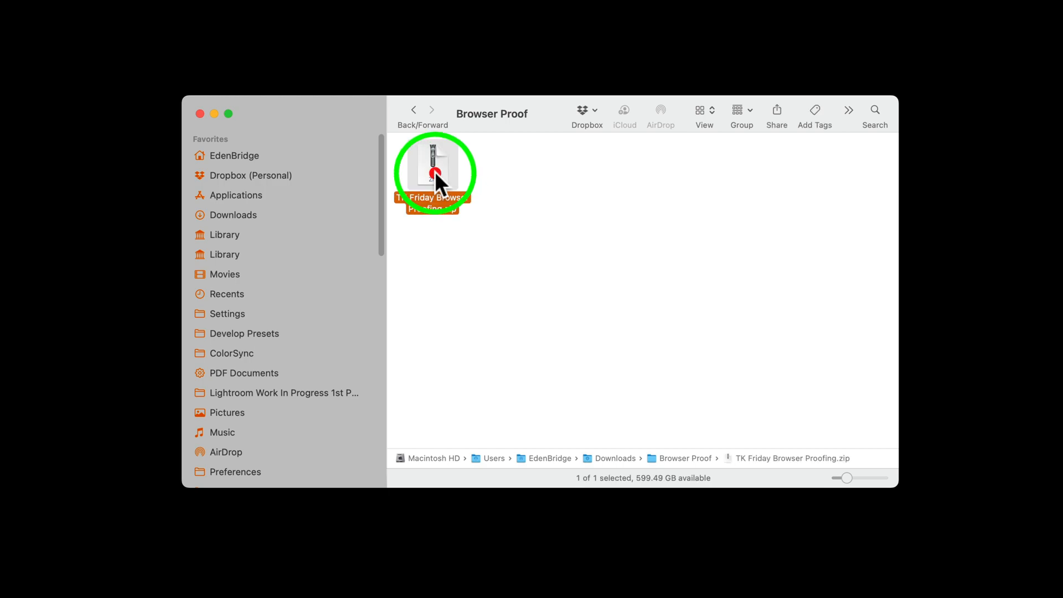
drag(450, 186, 520, 204)
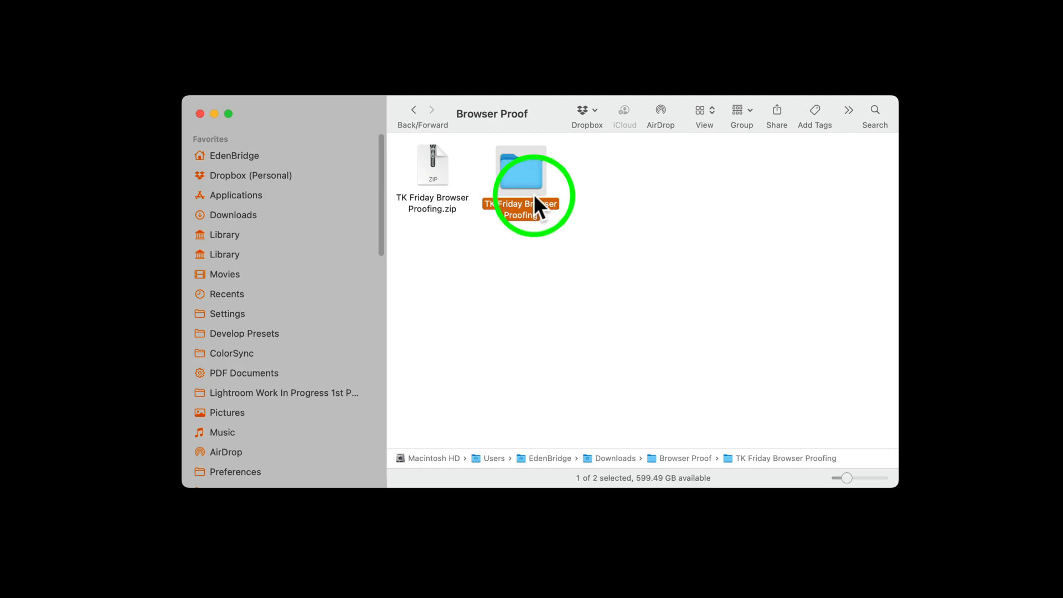
double_click(524, 173)
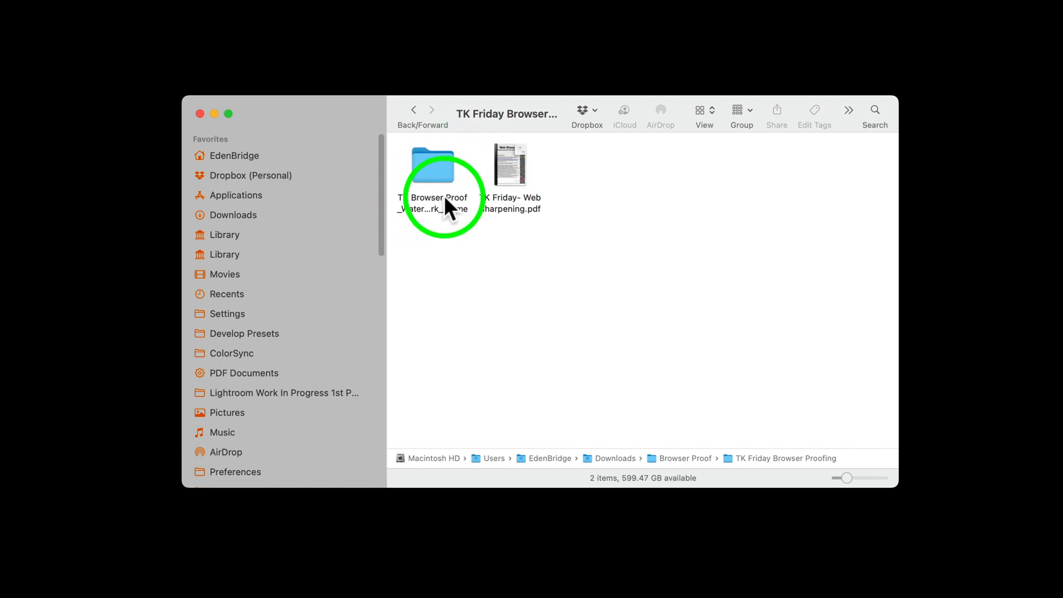
double_click(434, 166)
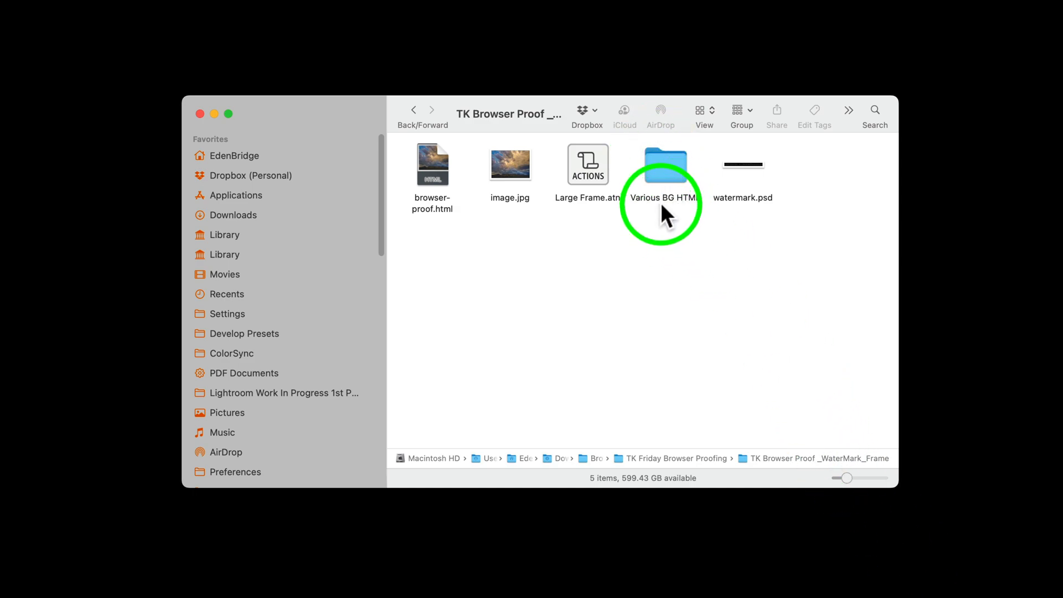
double_click(665, 163)
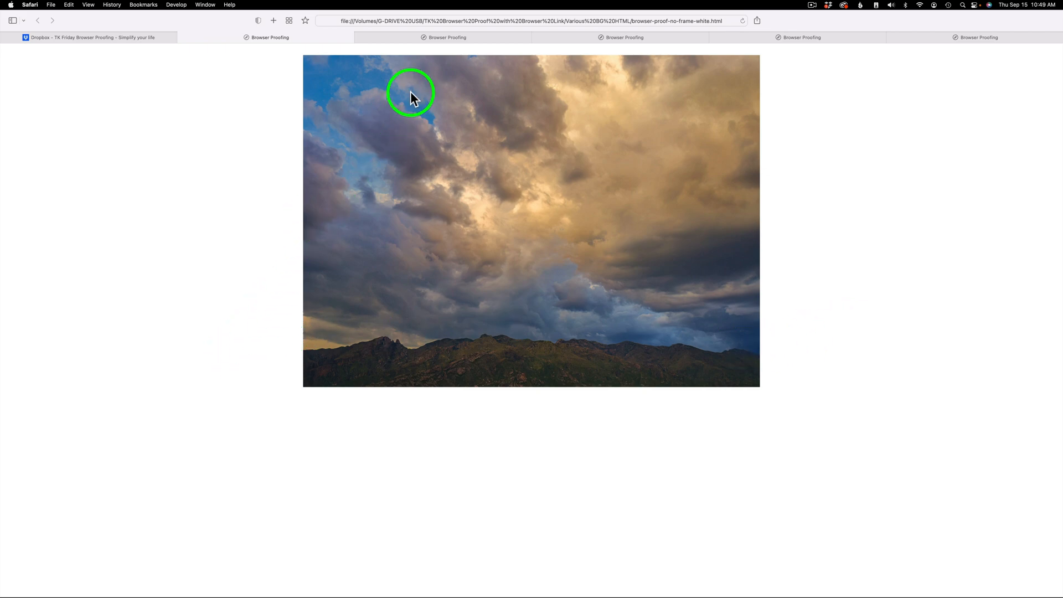
- Switch through the open Browser Proofing pages in Safari to compare the image on the different background and frame versions
click(445, 36)
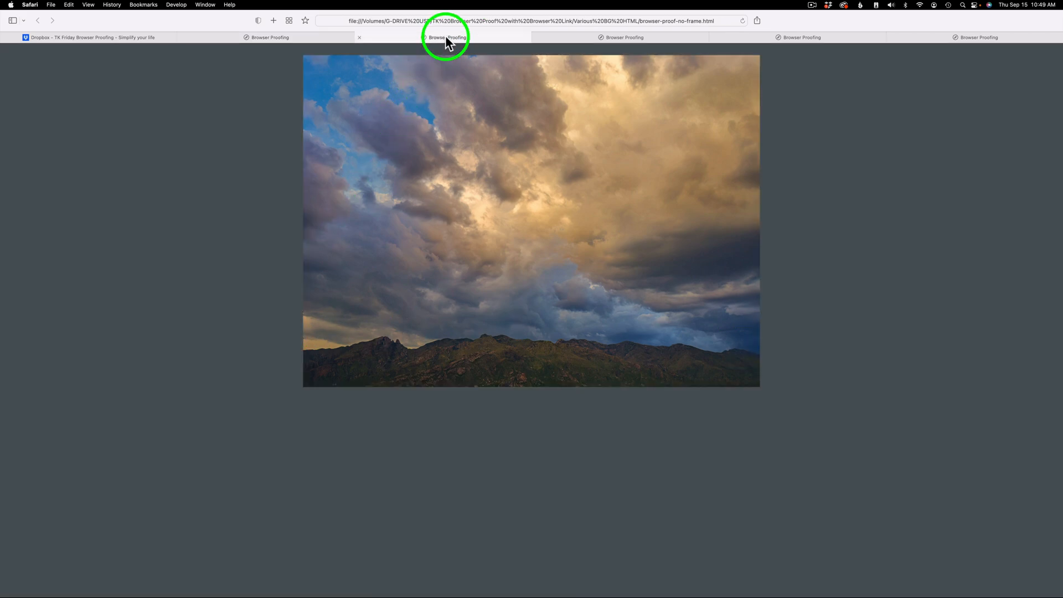
click(601, 38)
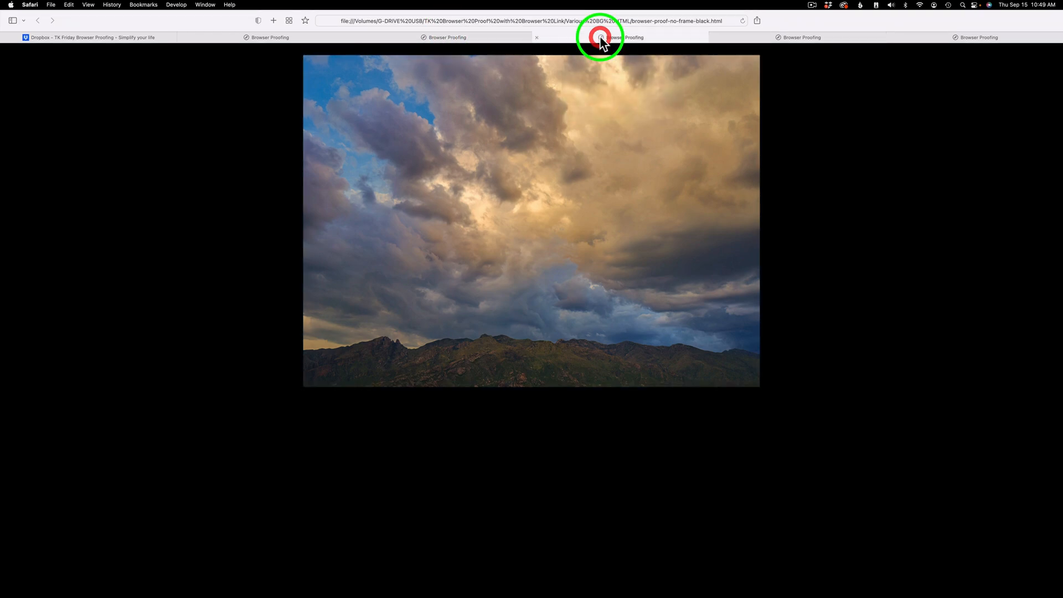
click(772, 36)
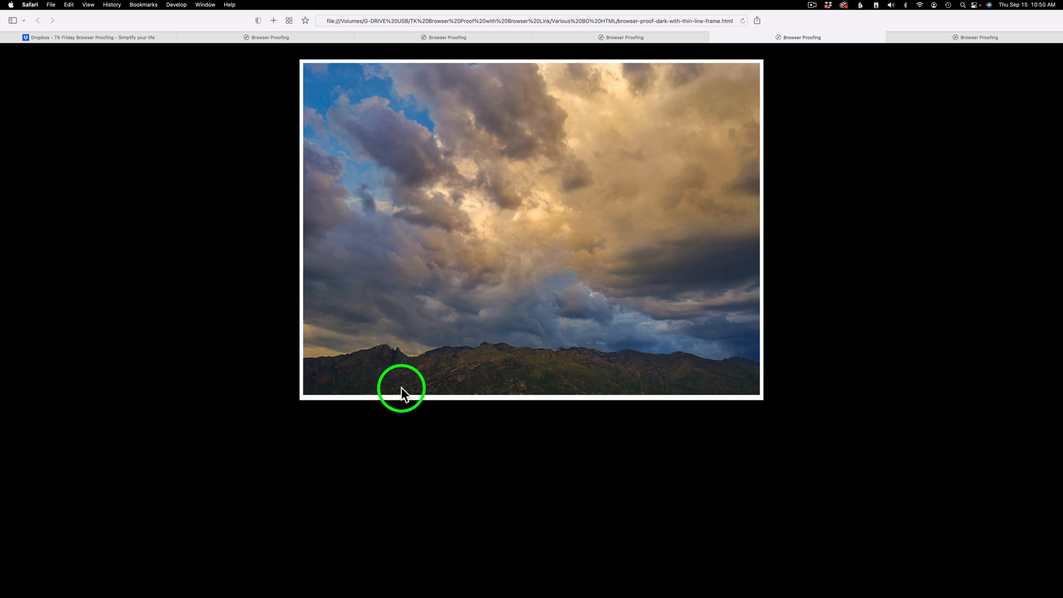
click(968, 36)
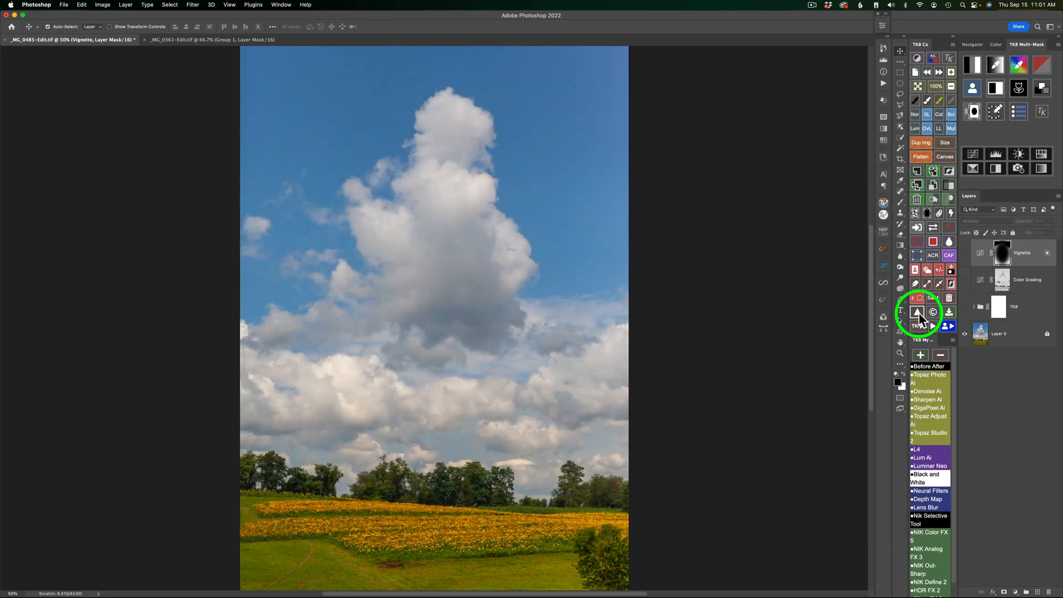
- In Photoshop, set up the TK8 Web-Sharpen output with the name "image" and the save folder TK Browser Proof with Browser Link
click(919, 313)
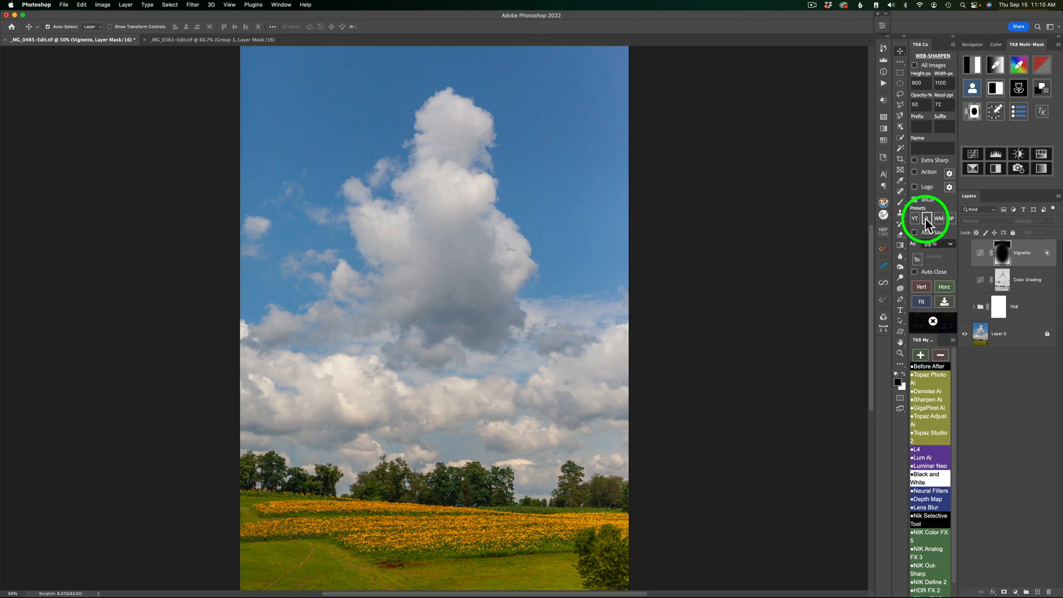
click(930, 218)
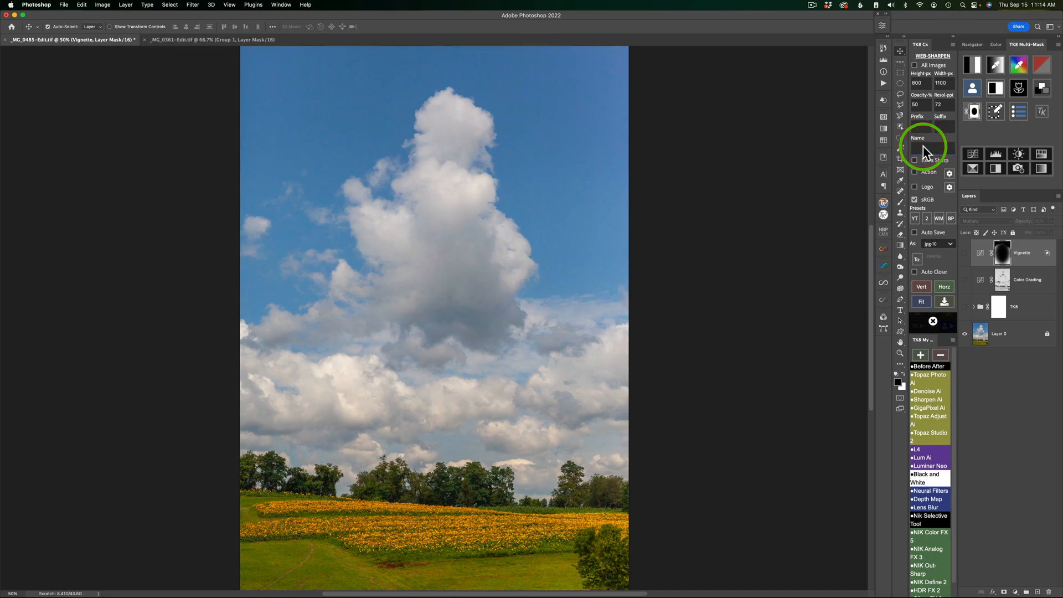
text(image)
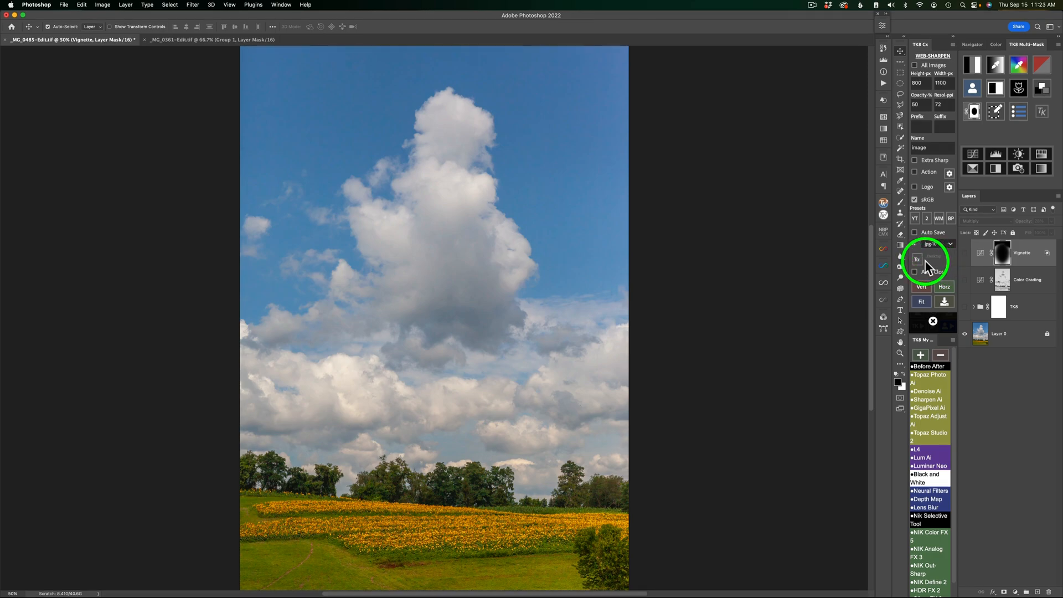
click(918, 260)
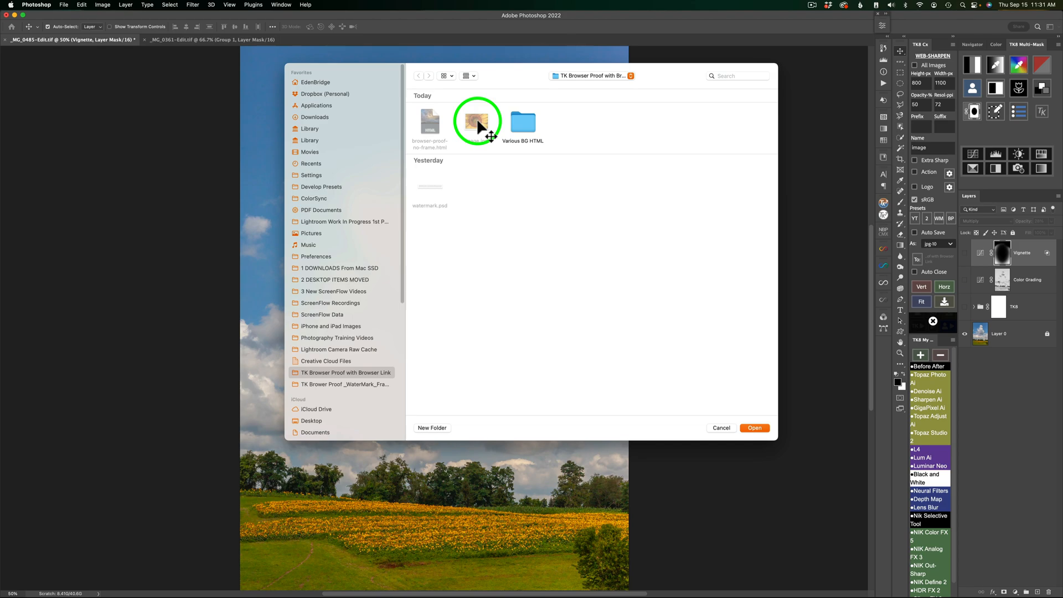
drag(479, 126, 757, 428)
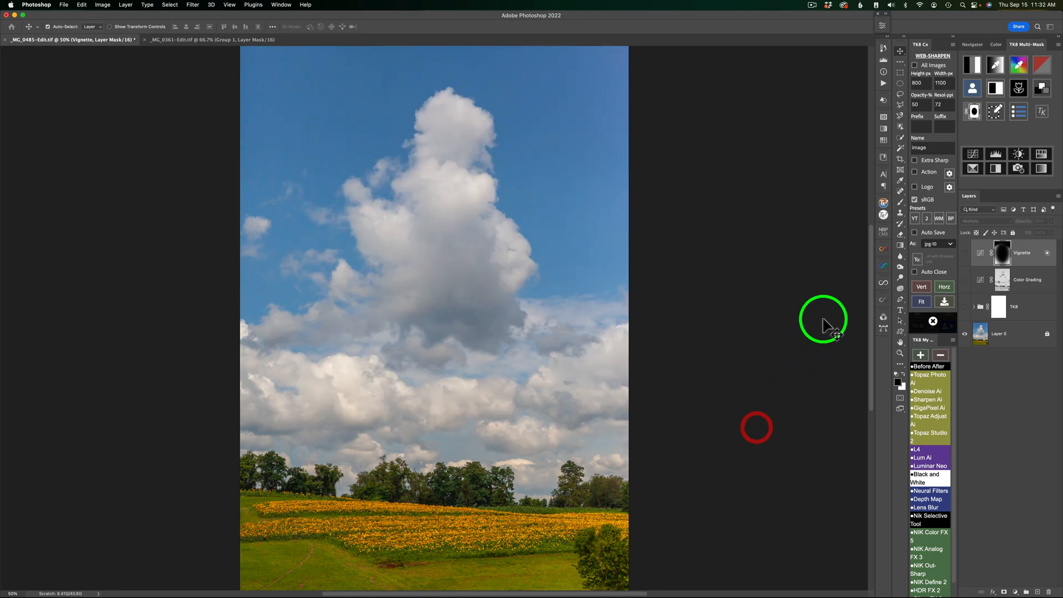
drag(823, 319, 913, 270)
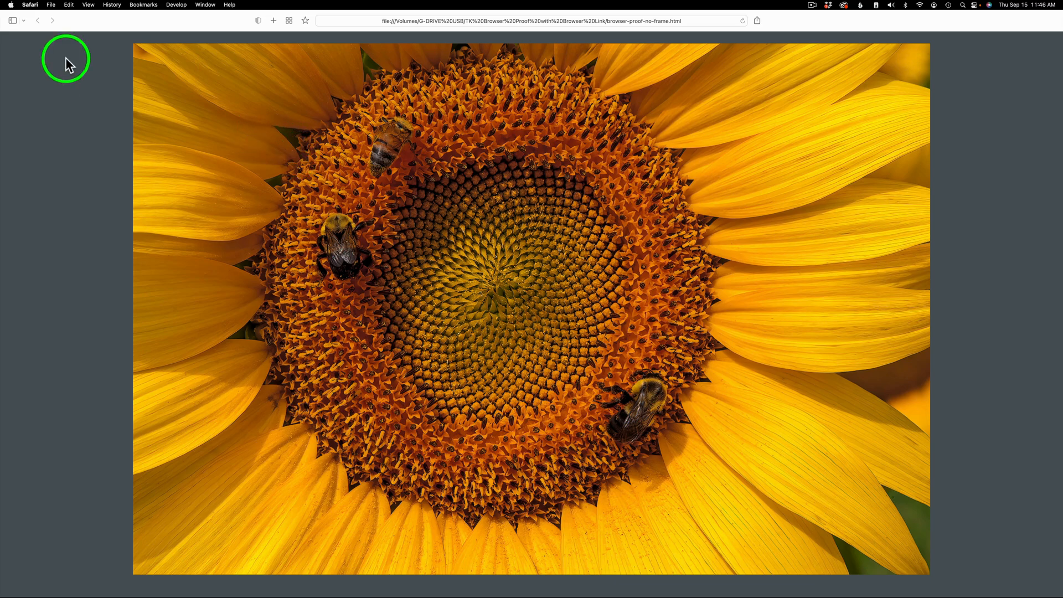
- In Safari, bookmark the browser-proof-no-frame.html page as the first Favorites entry and check it among the favorites
click(12, 21)
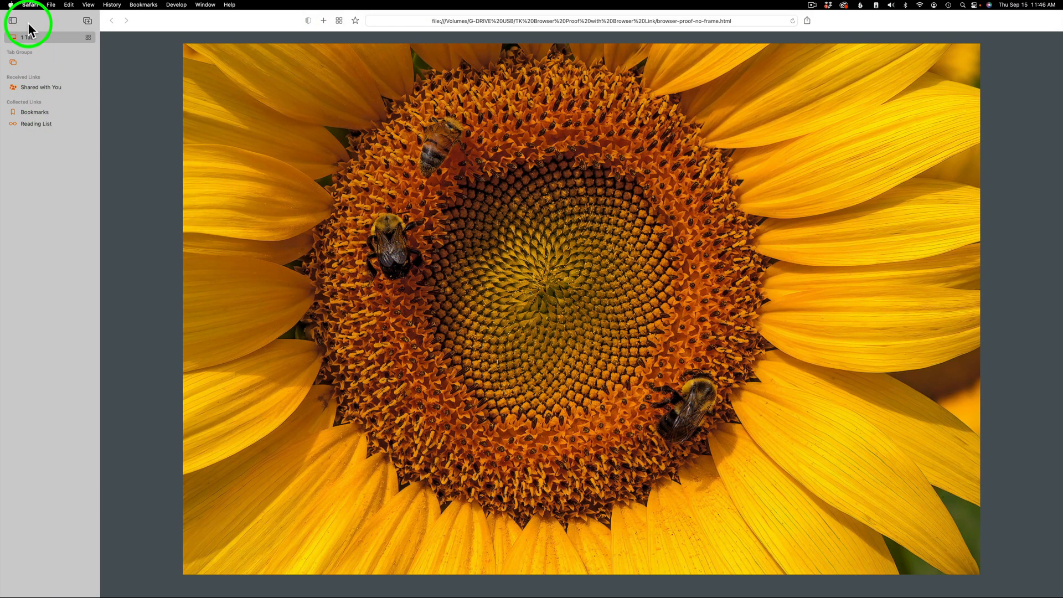
click(35, 111)
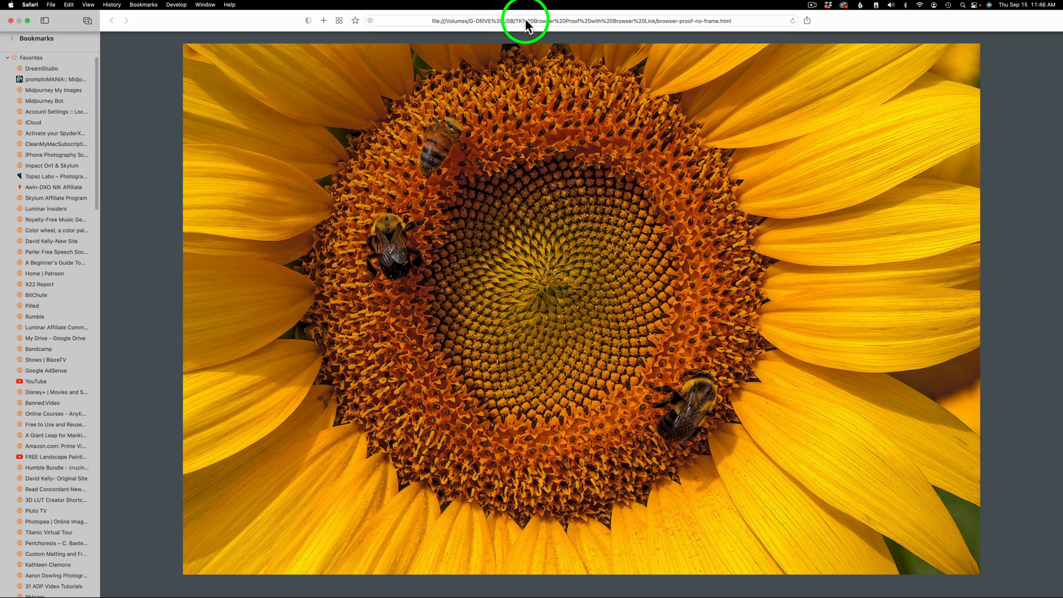
drag(526, 21, 75, 63)
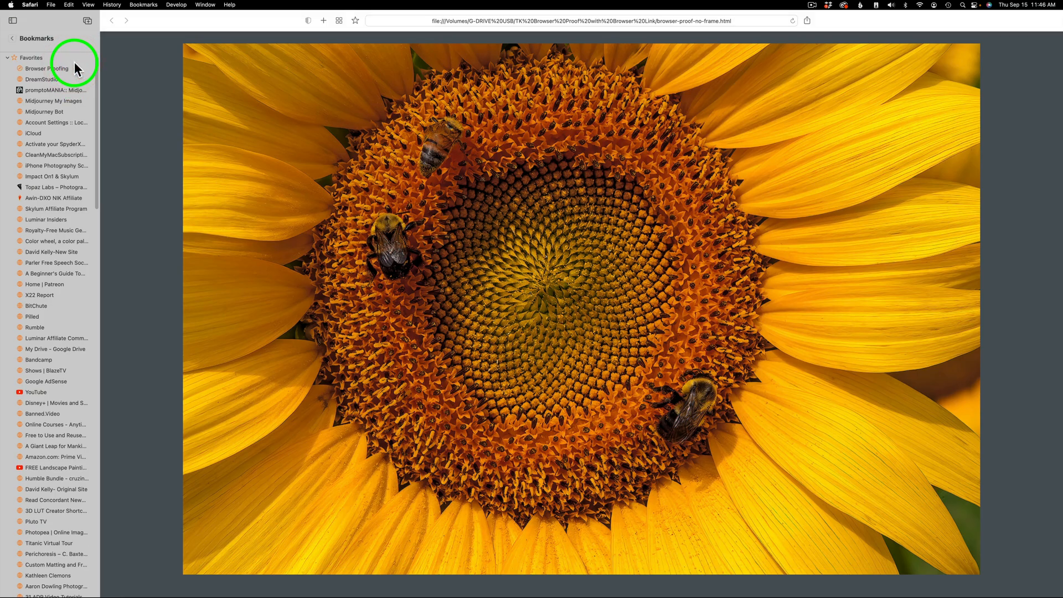
click(13, 21)
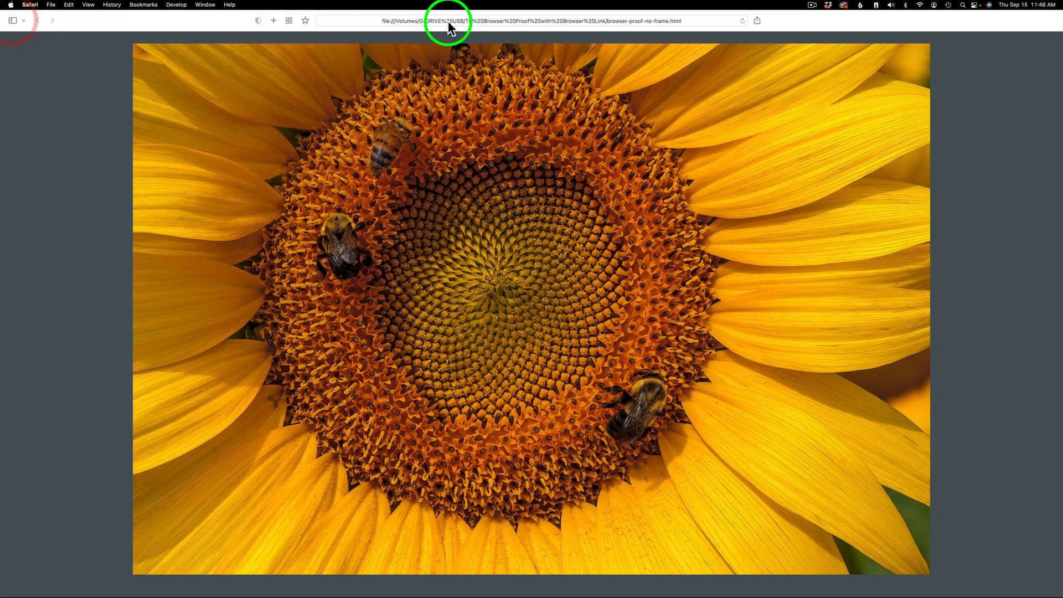
click(527, 21)
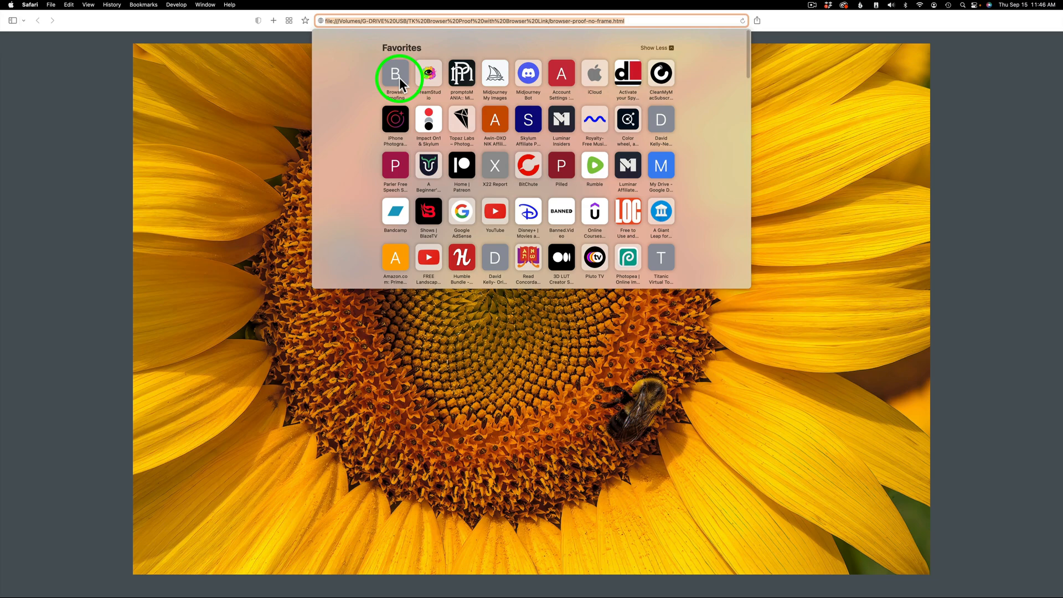
click(789, 117)
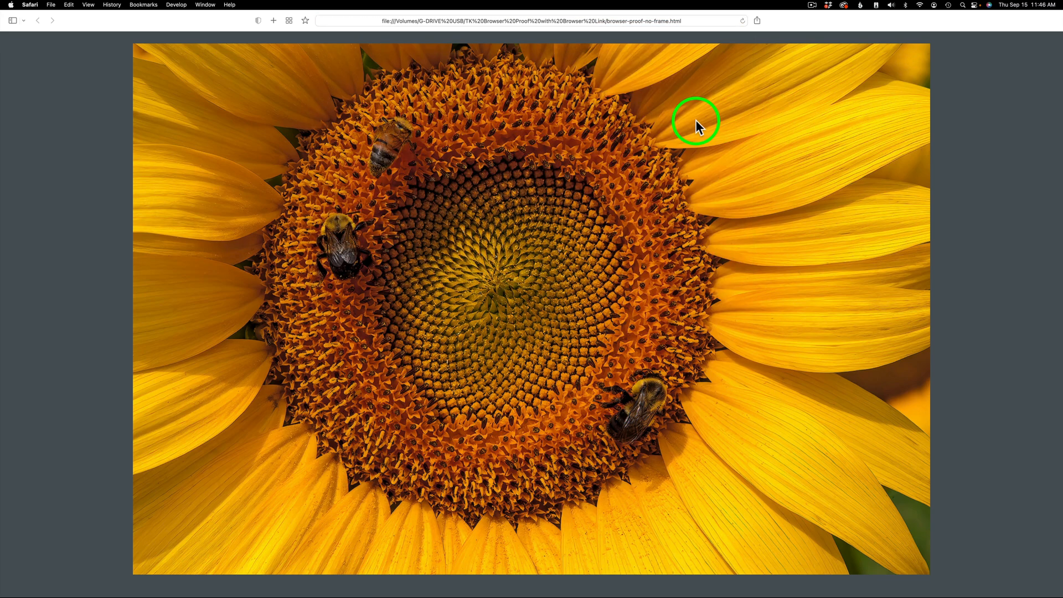
- Open three additional empty browser tabs beside the proof page and switch through them
key(super+t)
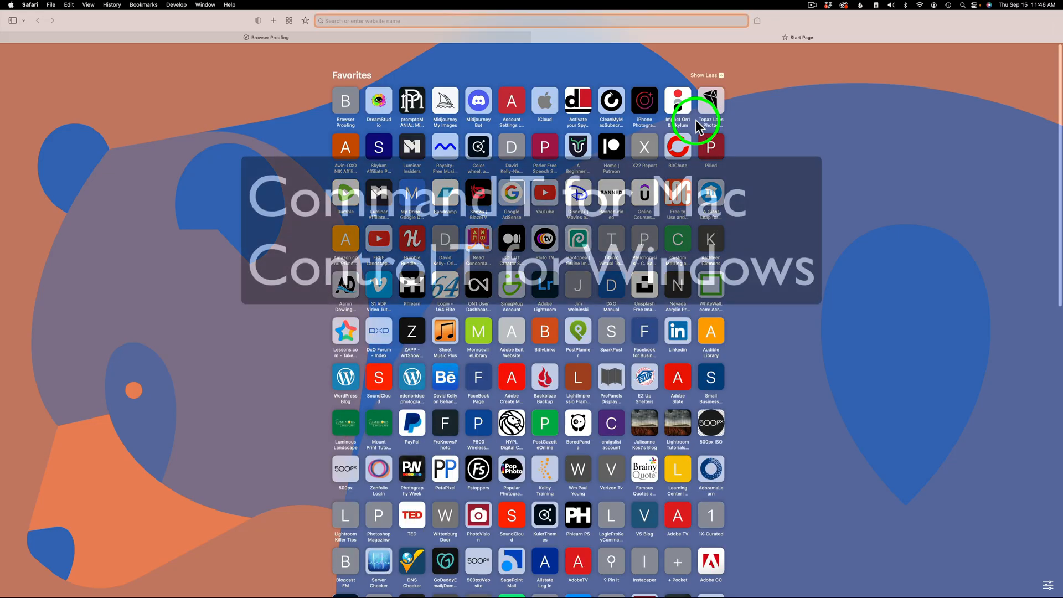
key(super+t)
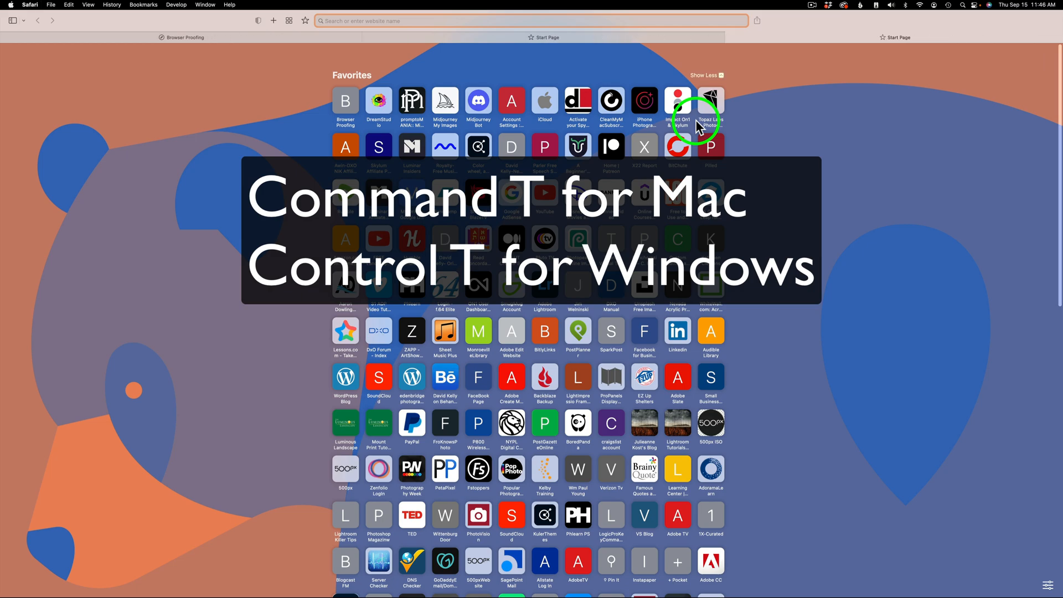
key(super+t)
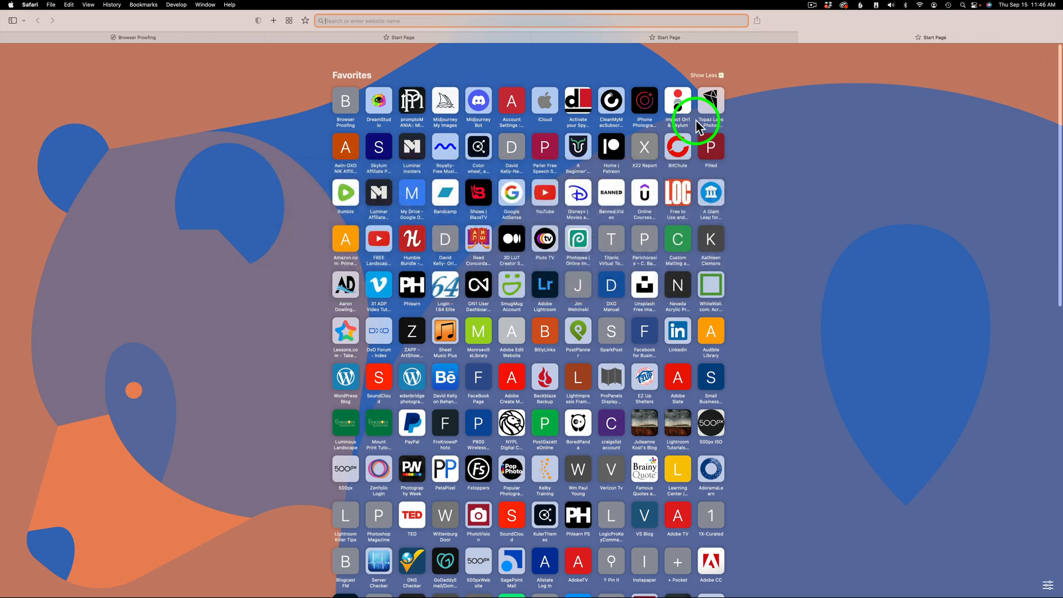
click(174, 38)
click(382, 37)
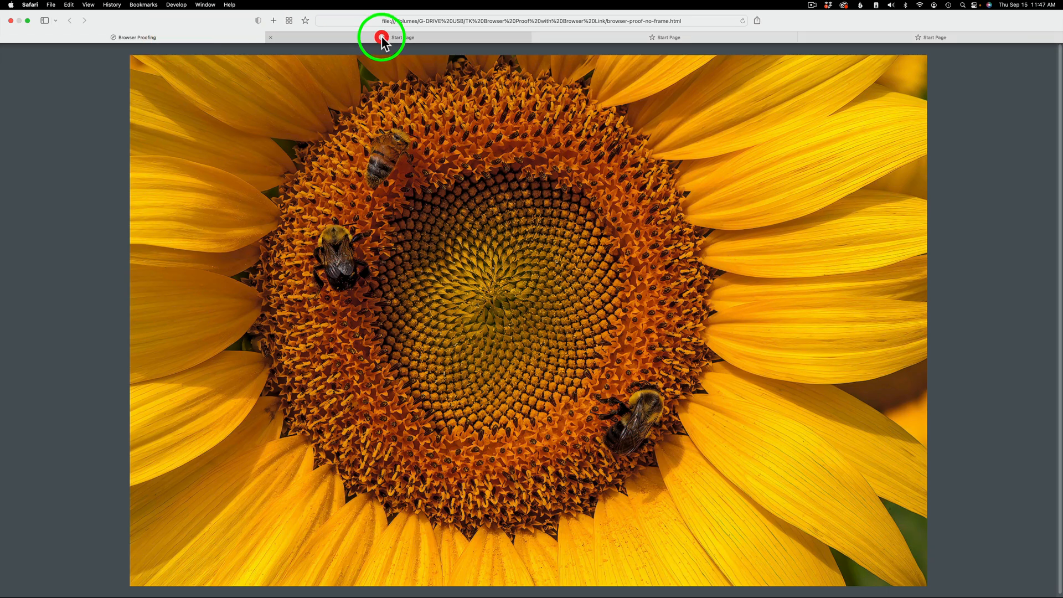
click(601, 35)
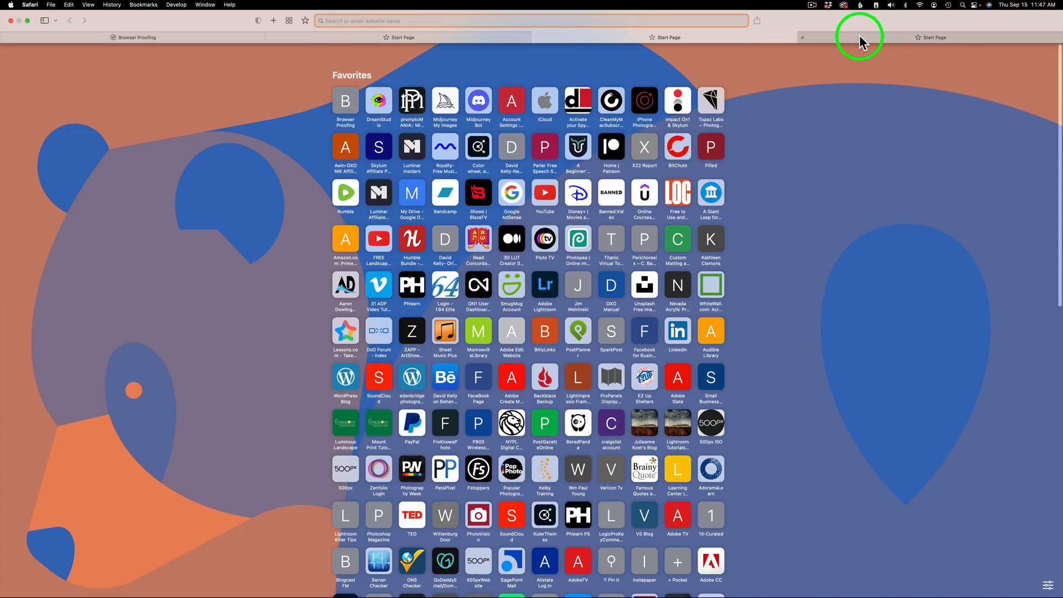
click(859, 35)
click(396, 35)
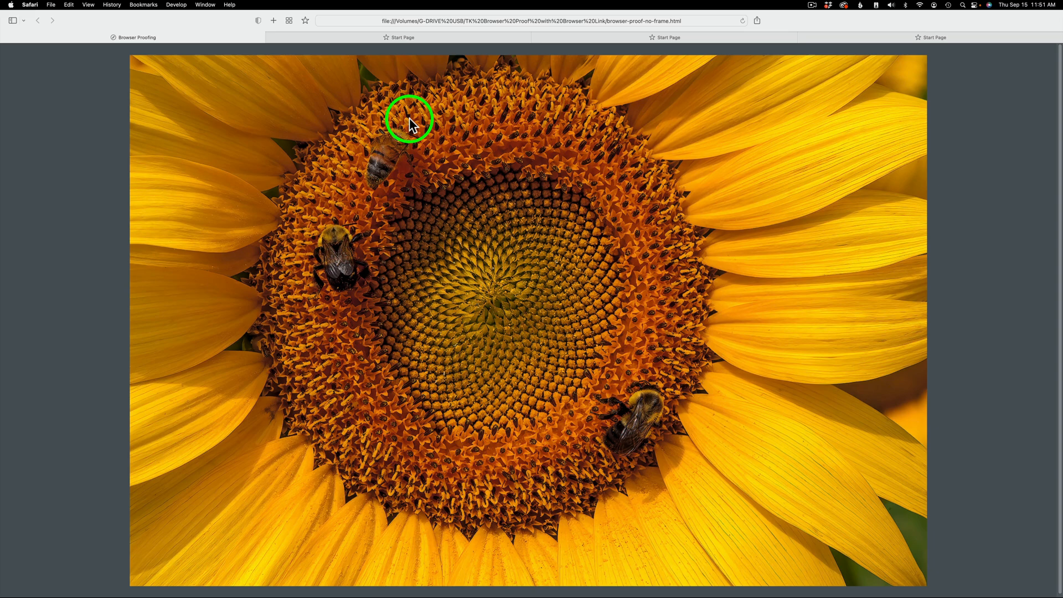
- Load the Browser Proofing favorite in each of the three empty tabs
click(402, 39)
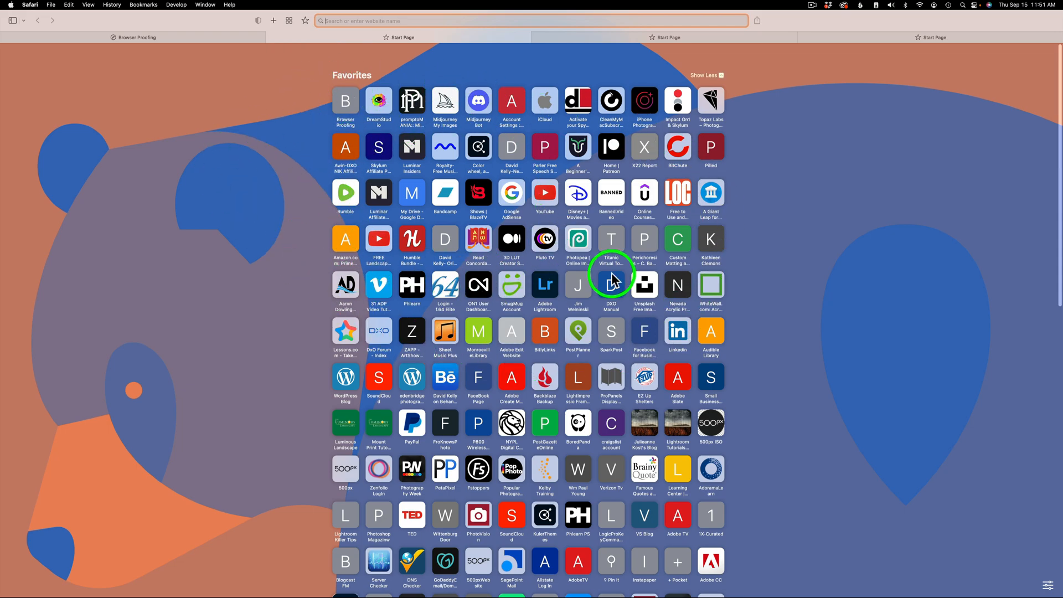
click(346, 102)
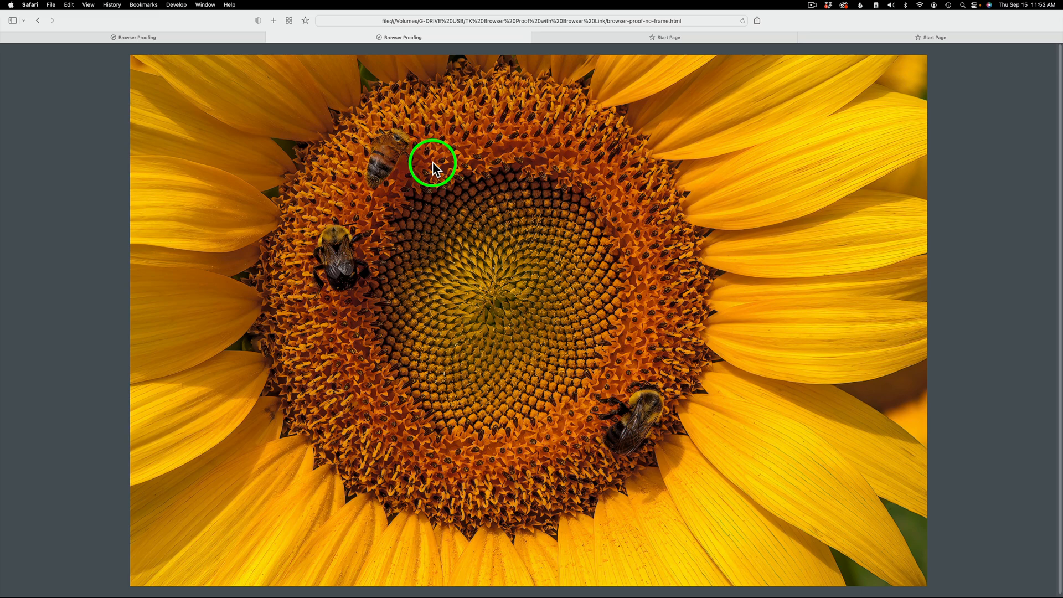
click(671, 39)
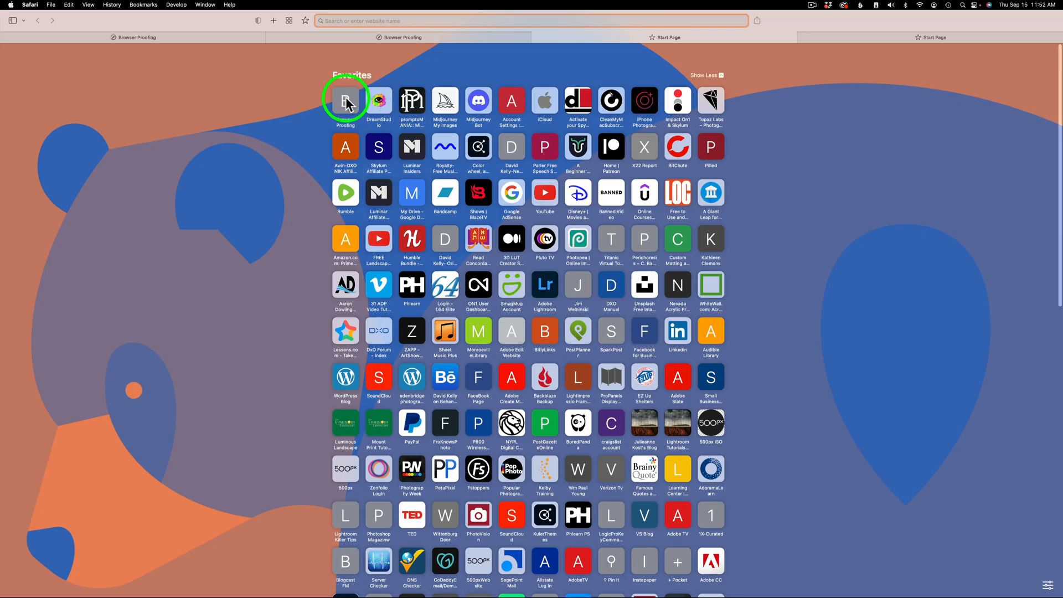
click(346, 101)
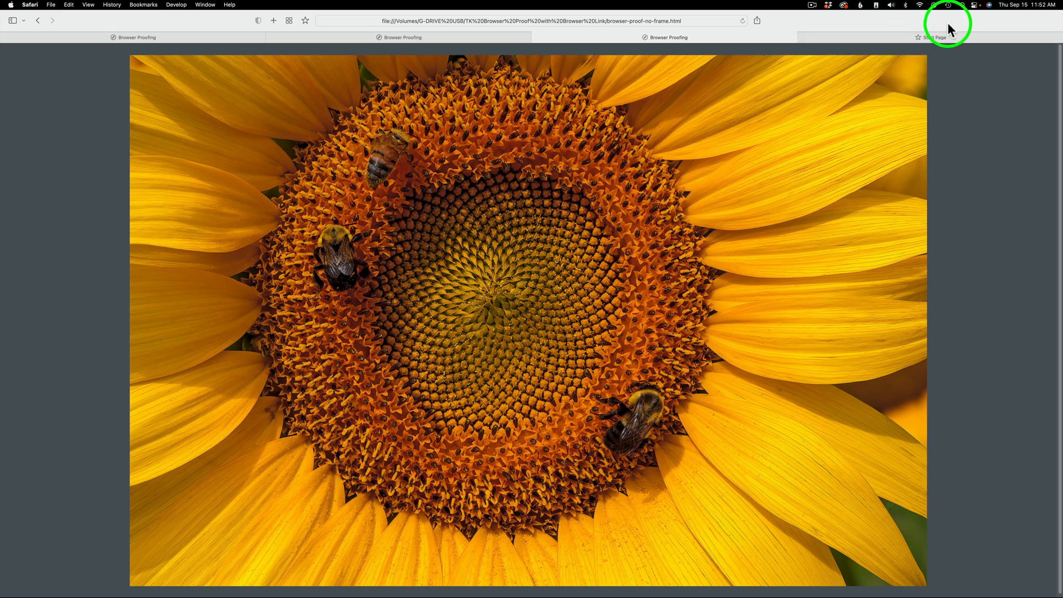
click(936, 37)
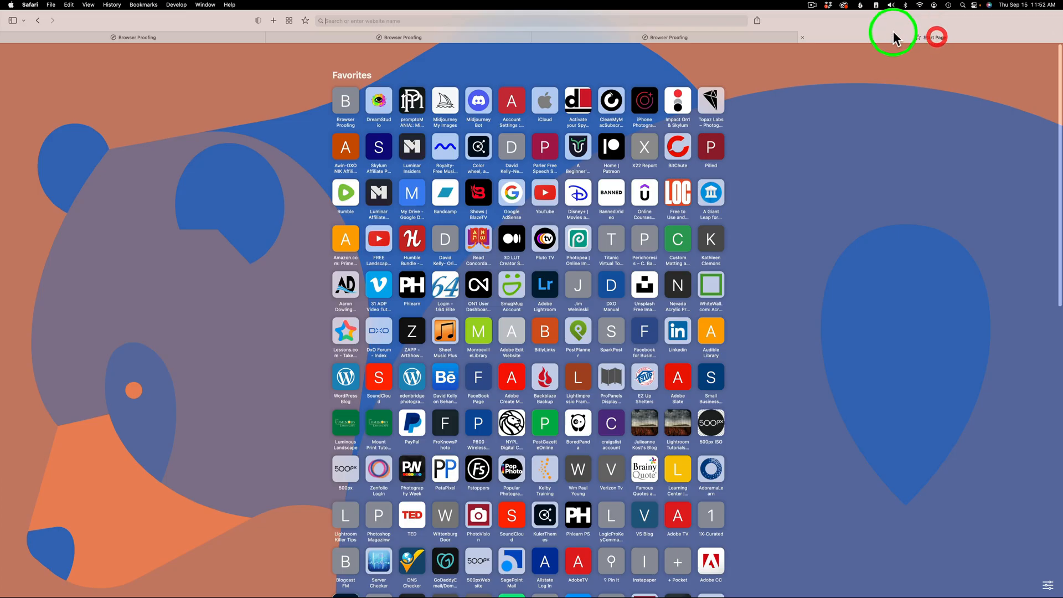
click(344, 102)
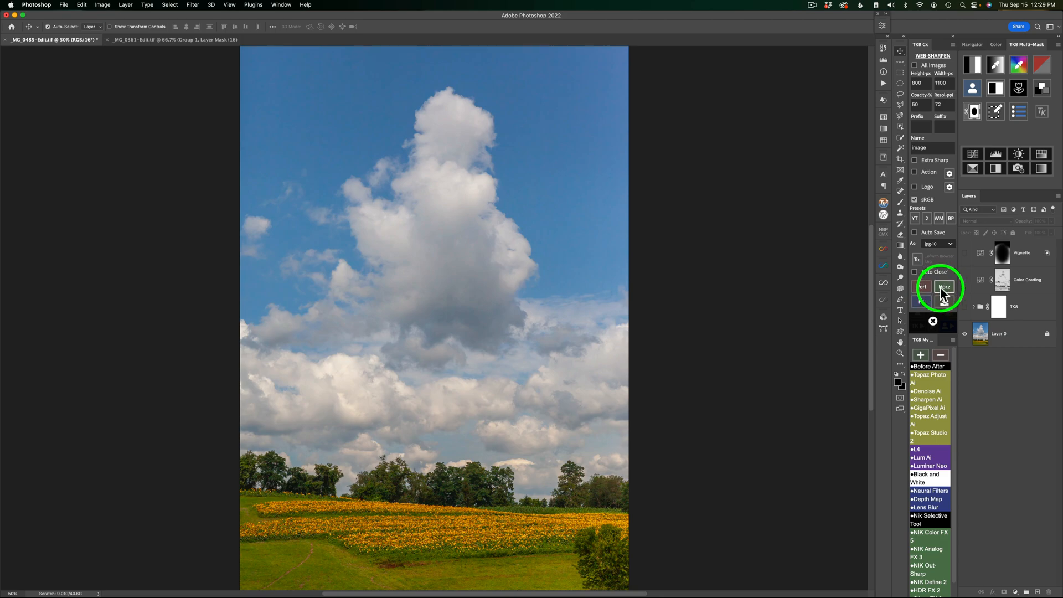
- Web-sharpen the cloud image with Fit at height 800 and width 1100, and again vertically at a height of 2000 px
click(921, 300)
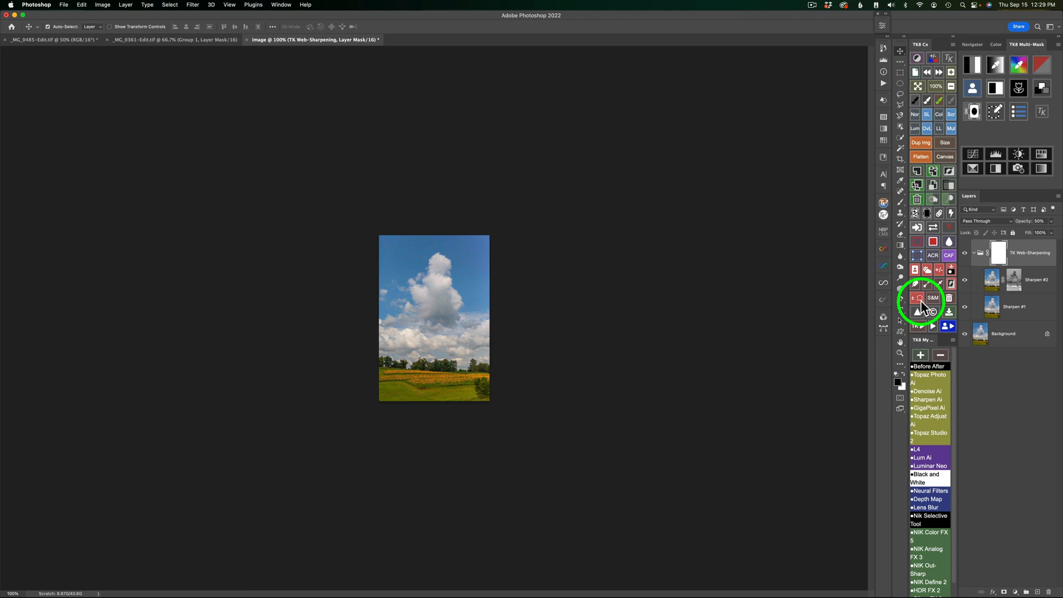
click(919, 311)
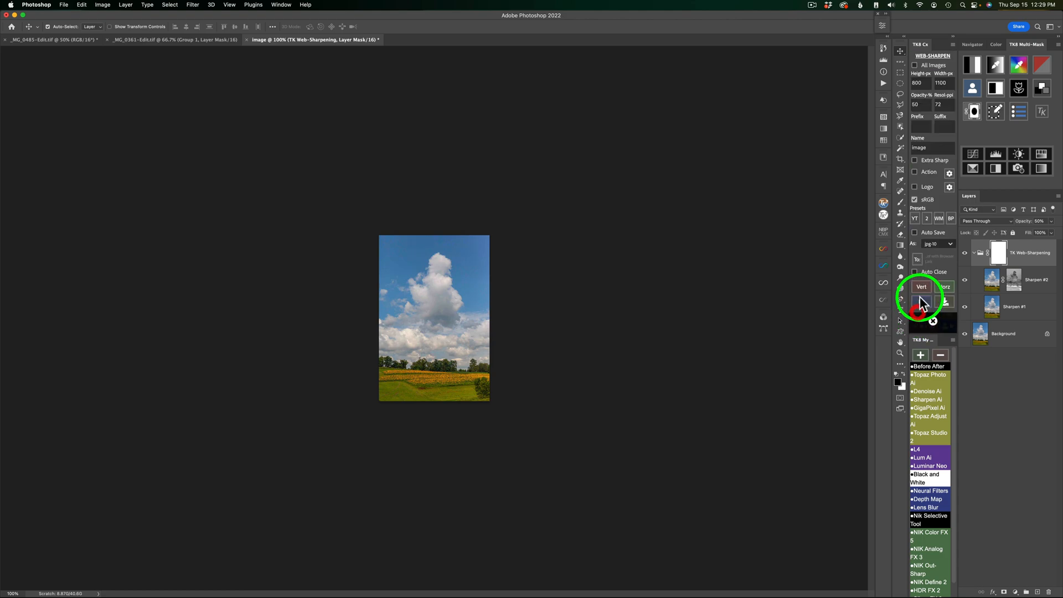
click(922, 82)
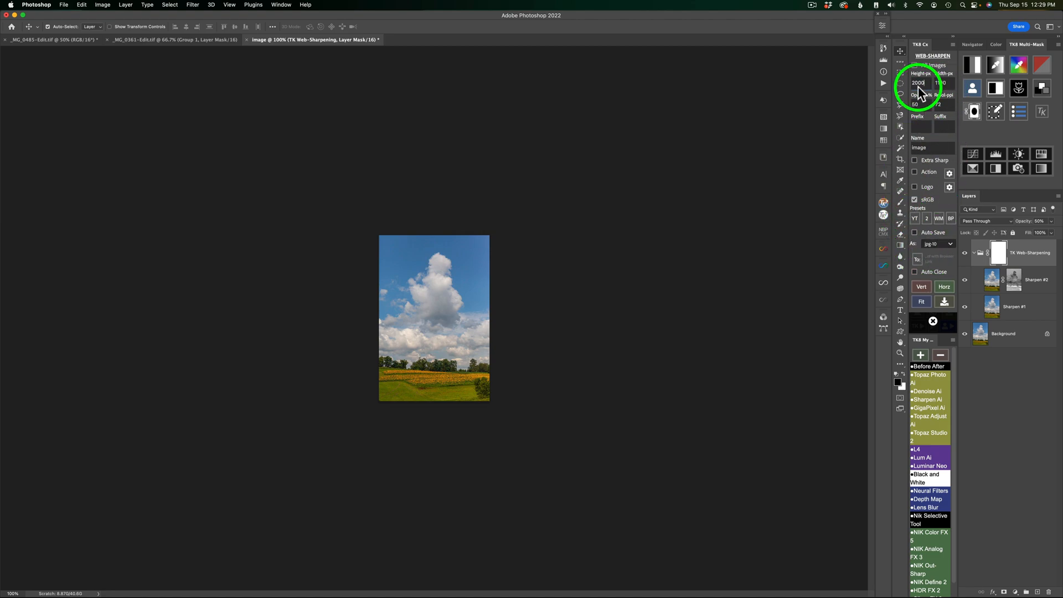
click(922, 288)
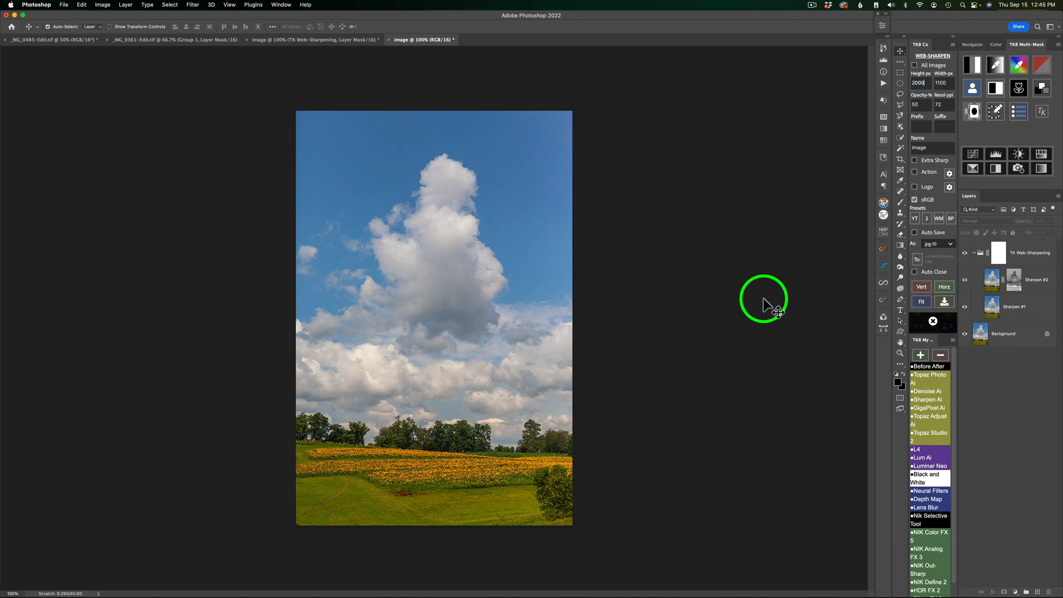
- Set the Web-Sharpen height to 2500 px and sharpen the cloud image vertically
double_click(912, 82)
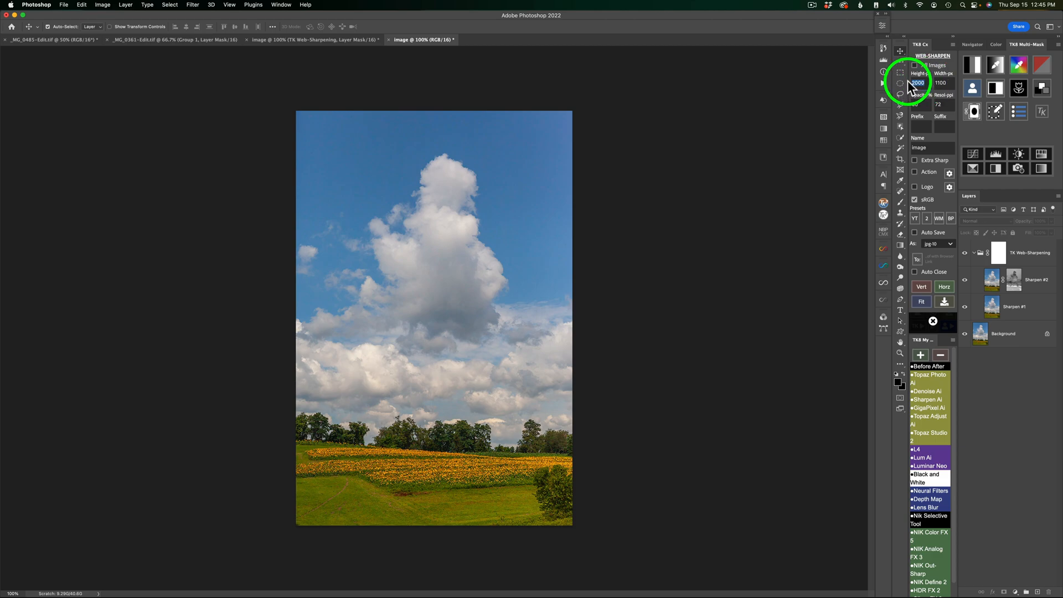
text(2)
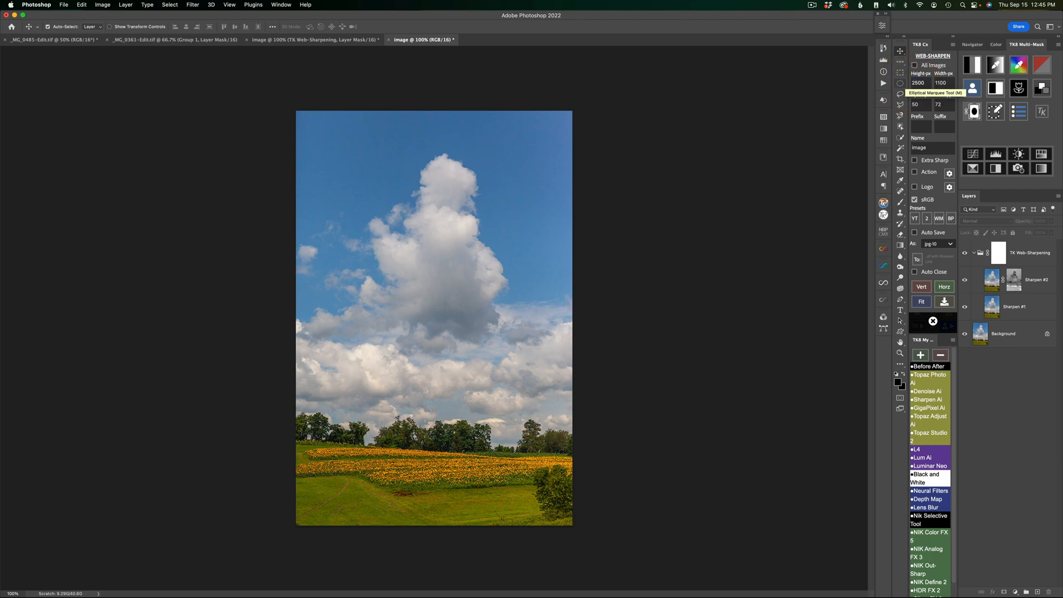
click(925, 287)
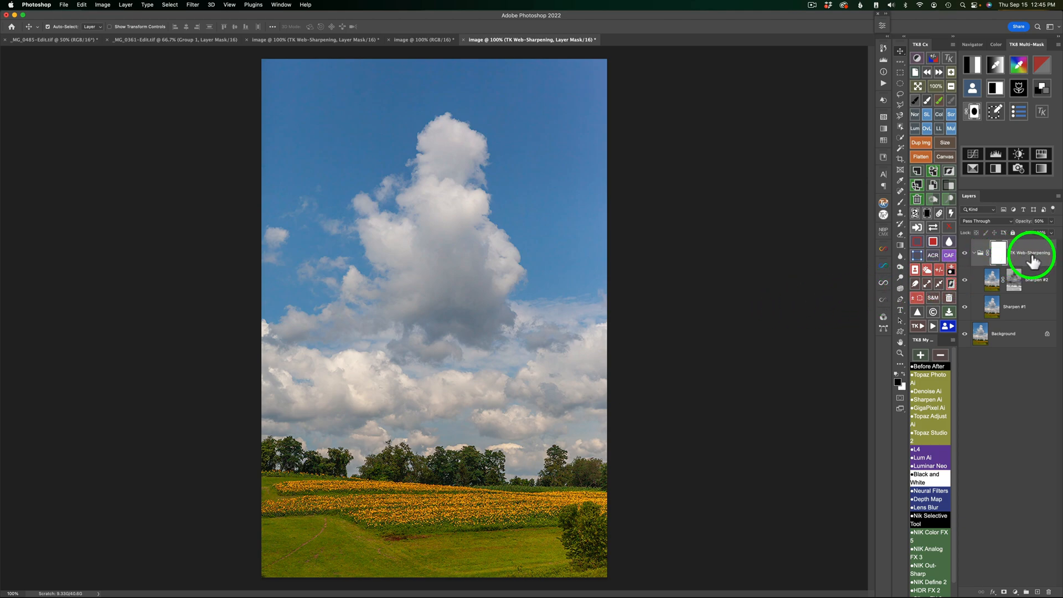
- Raise the TK Web-Sharpening group's opacity to 100% and compare the image with the group hidden and shown
click(918, 311)
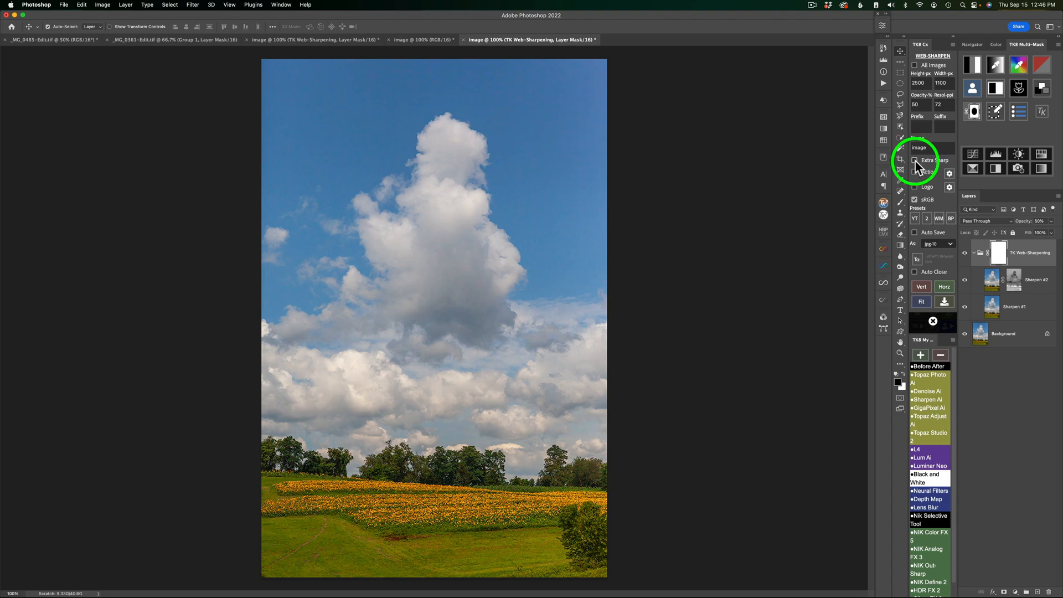
click(1000, 253)
drag(1032, 218, 1058, 222)
click(966, 256)
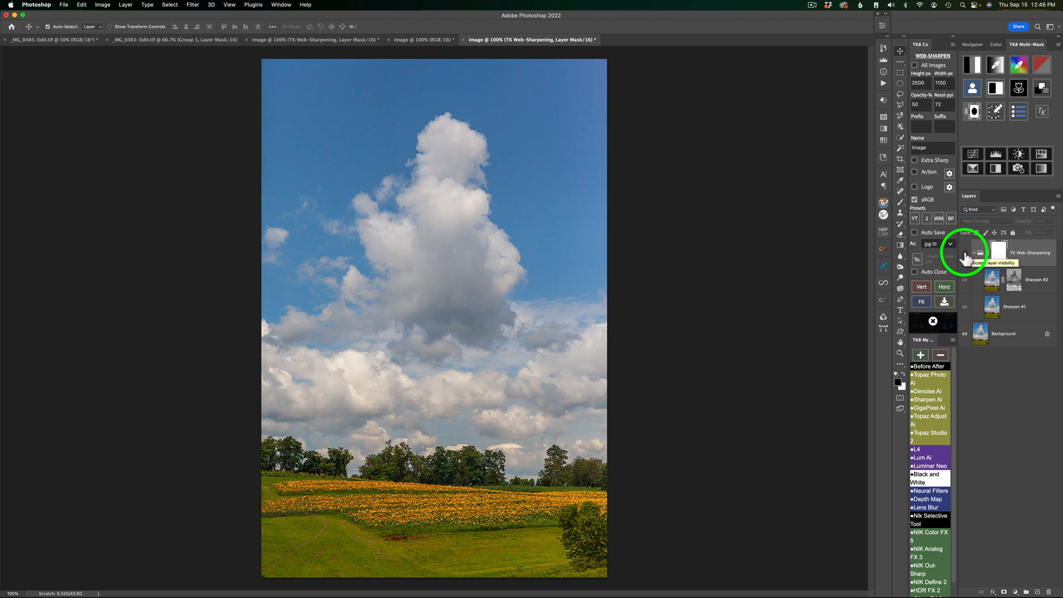
click(966, 256)
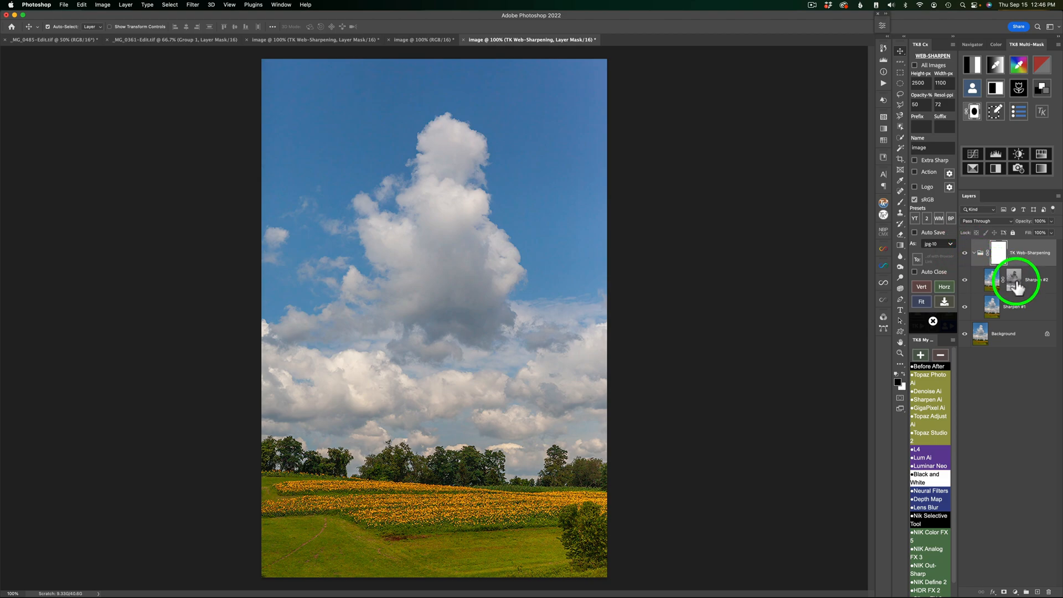
- Reduce the Sharpen #2 layer's opacity to 96% and compare the image with the sharpening group hidden and shown
click(992, 283)
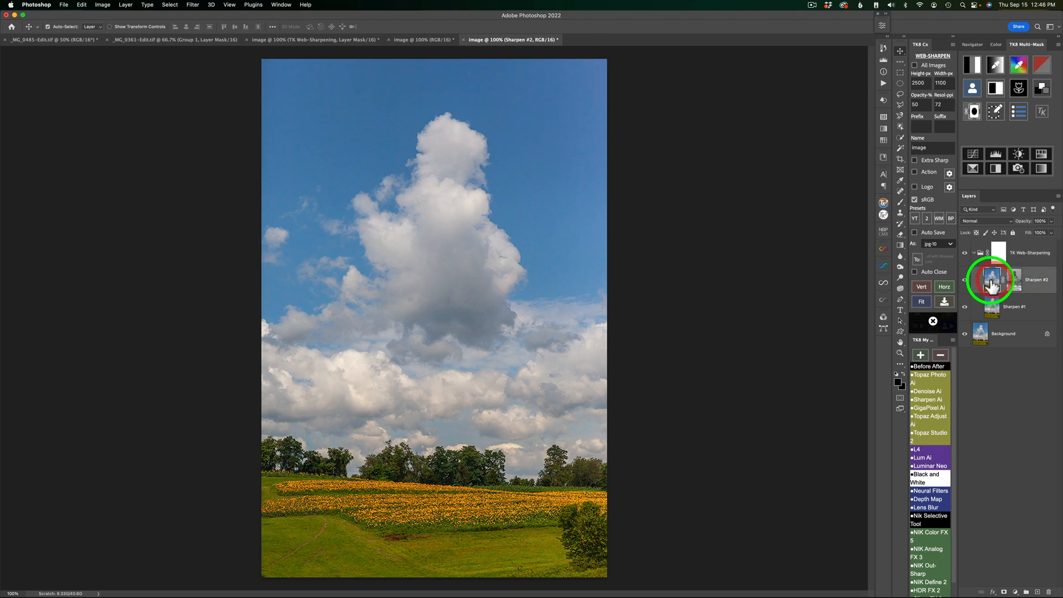
click(933, 321)
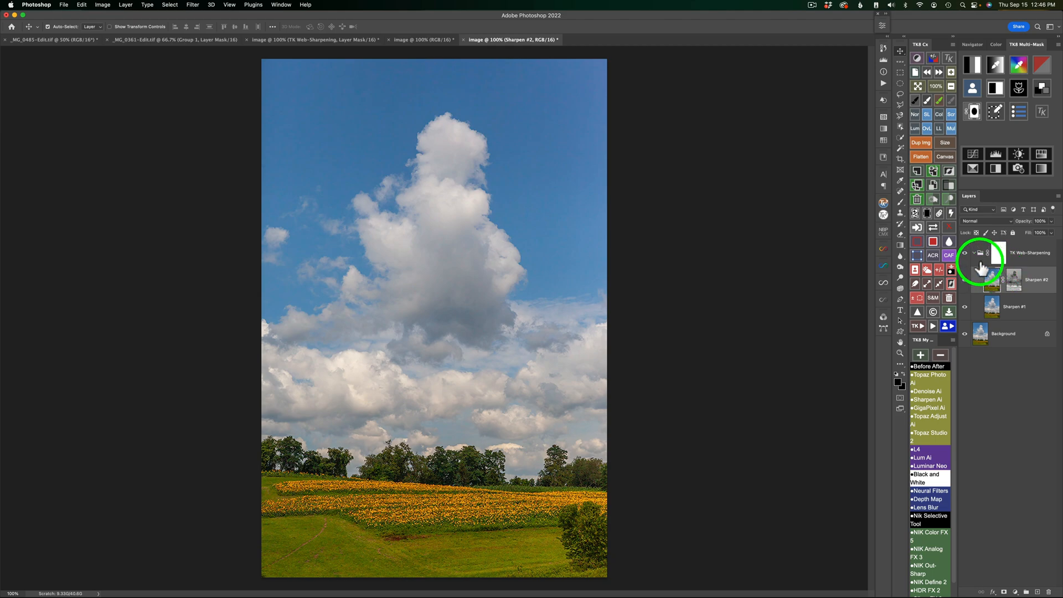
click(949, 226)
click(965, 253)
click(950, 226)
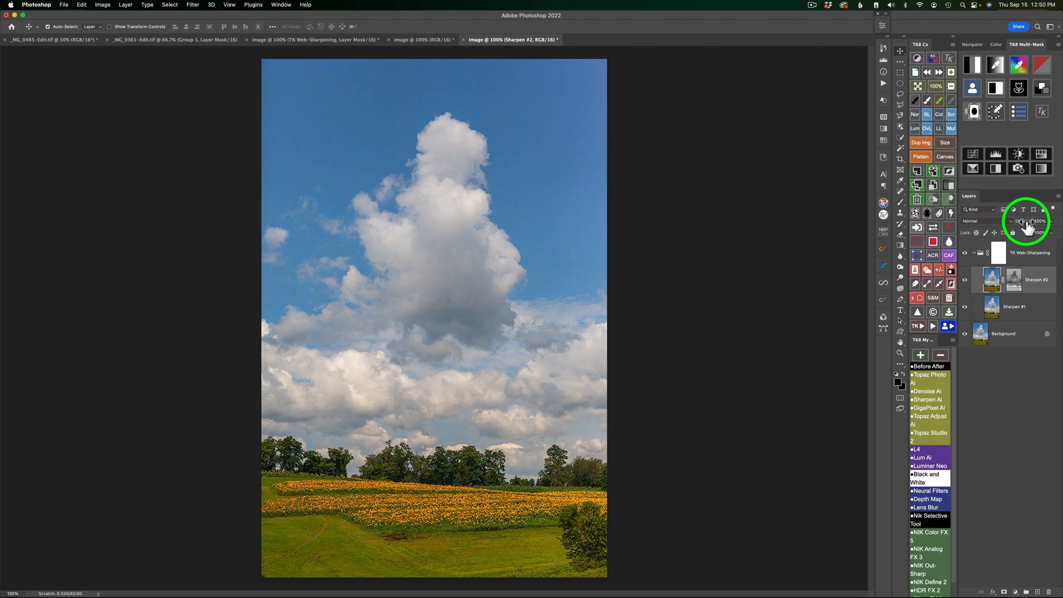
drag(1027, 226, 1027, 227)
click(1026, 227)
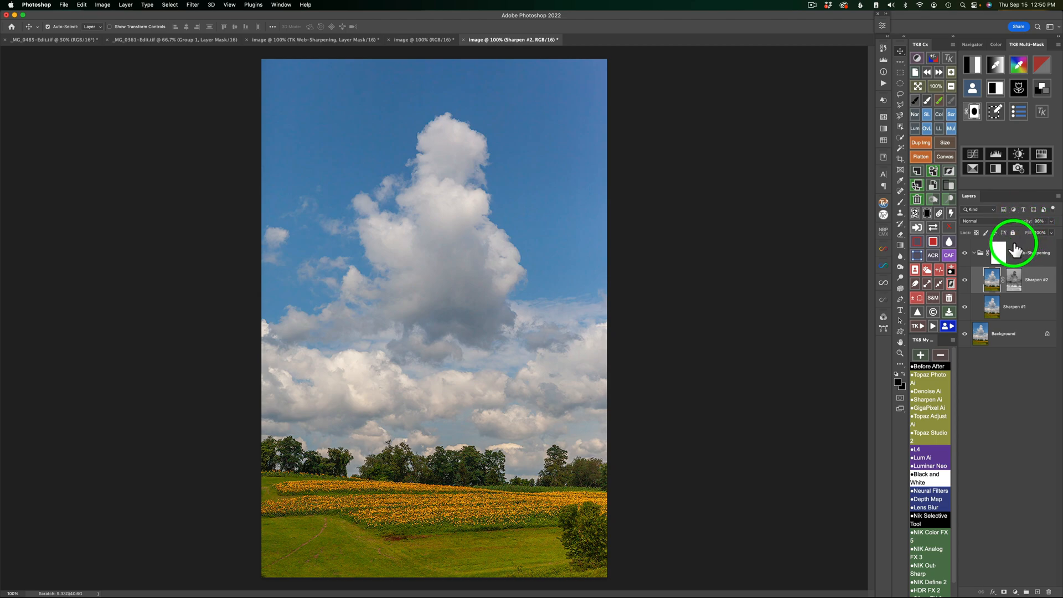
click(965, 253)
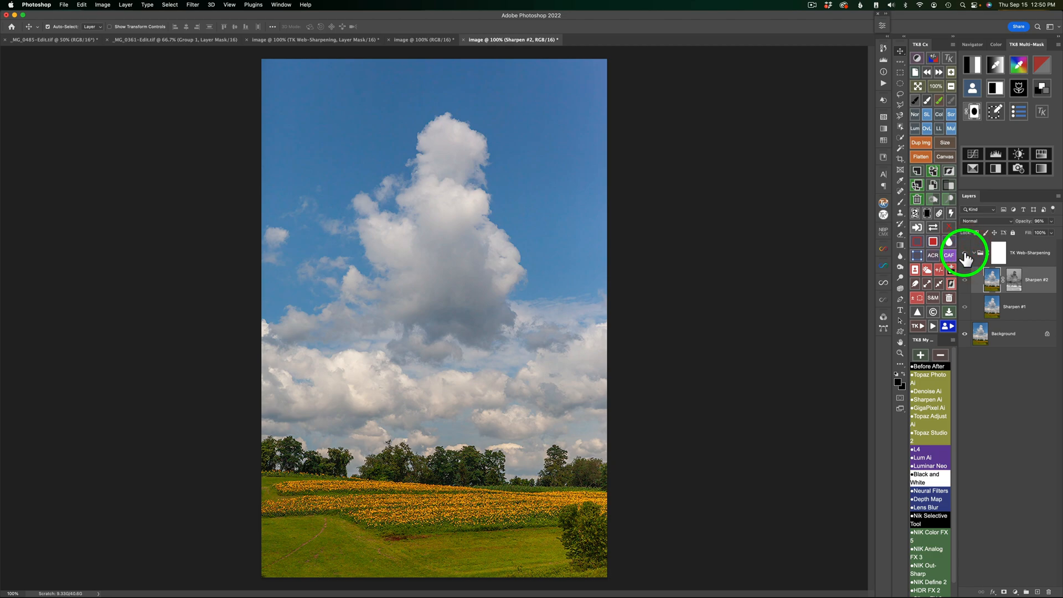
click(965, 253)
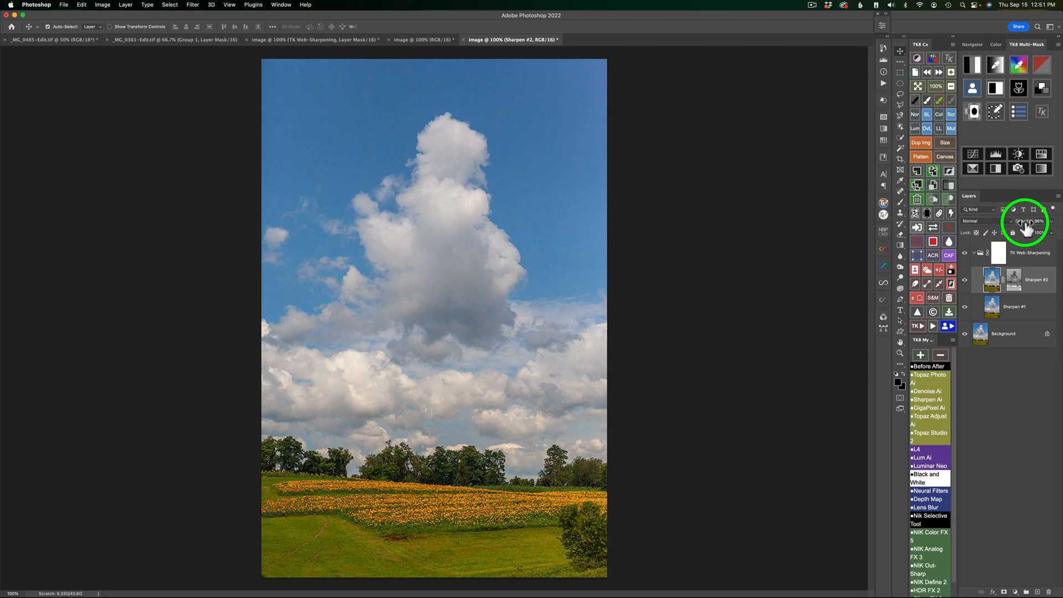
- Set the Web-Sharpen opacity to 96% and enable Auto Save and Auto Close
click(919, 313)
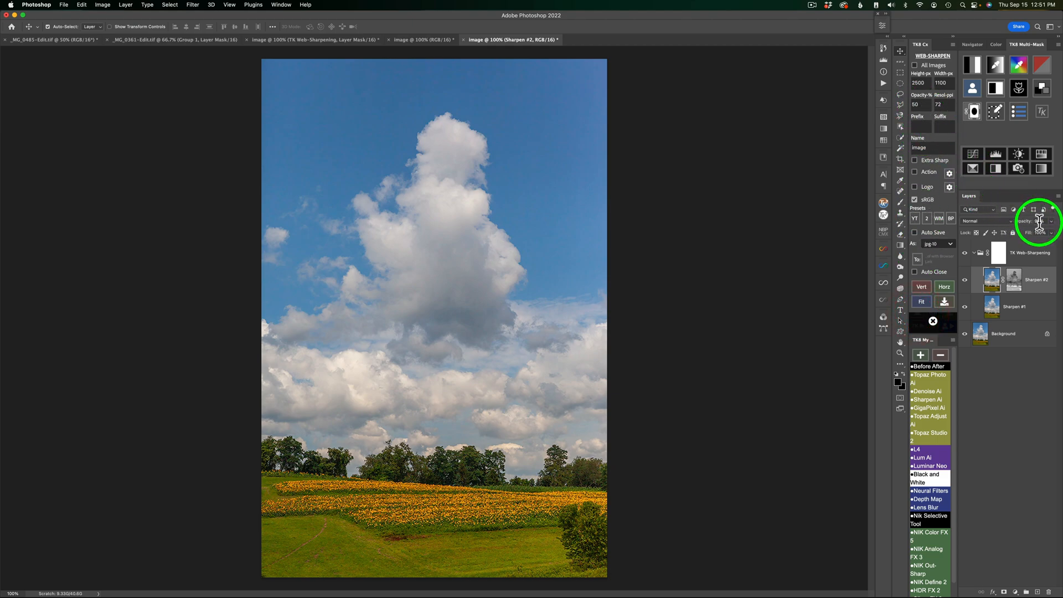
double_click(914, 104)
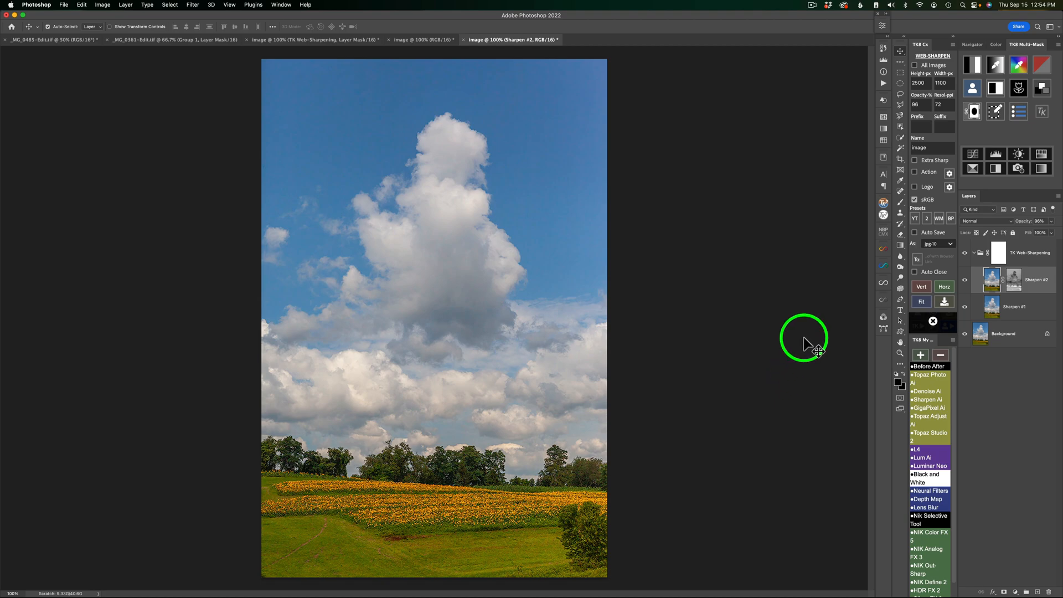
click(915, 232)
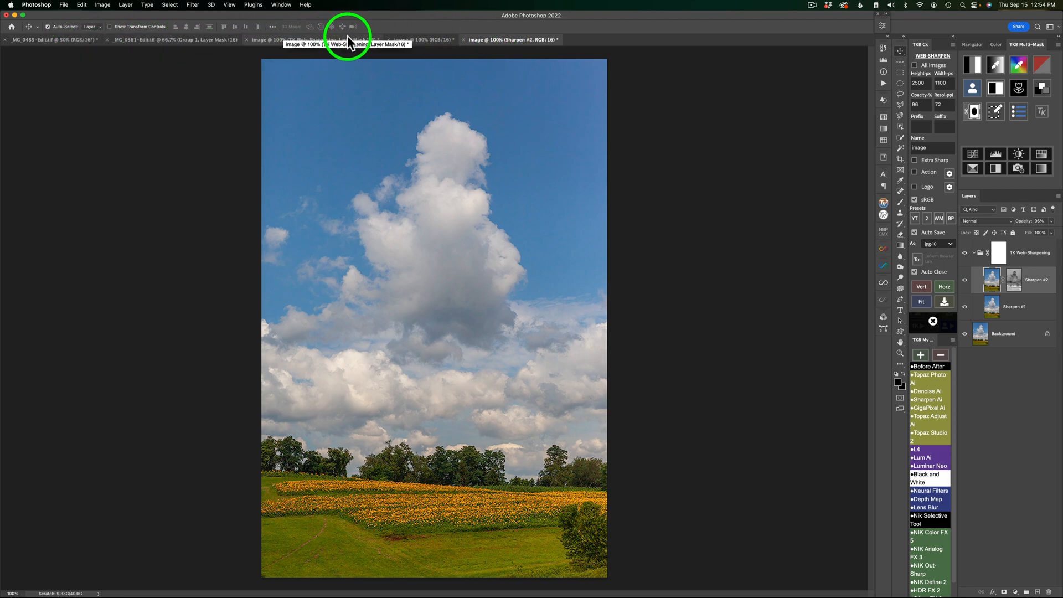
- Close the three web-sharpened "image" documents without saving them
click(465, 39)
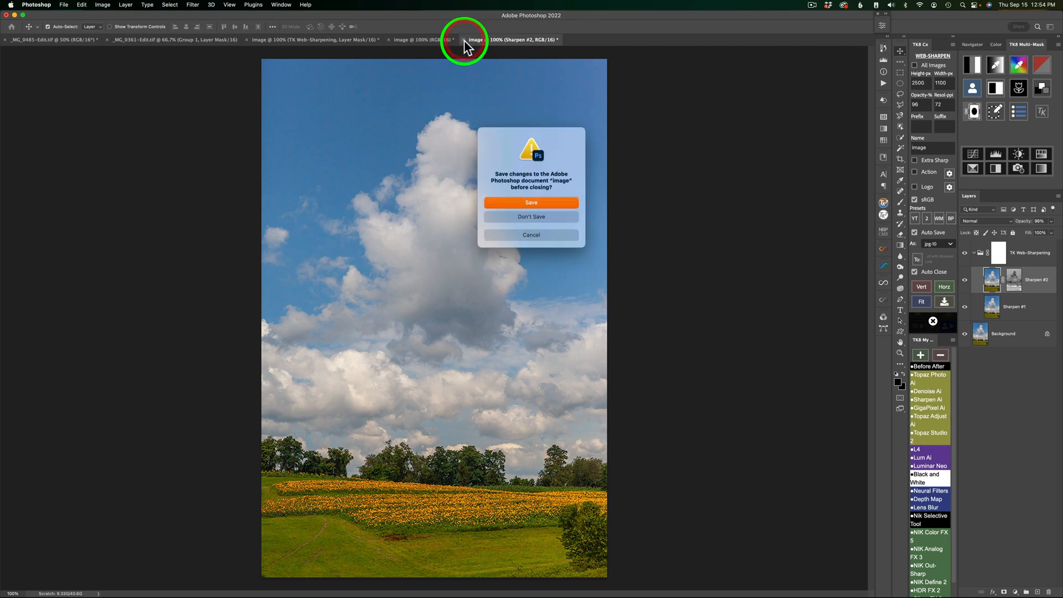
click(527, 216)
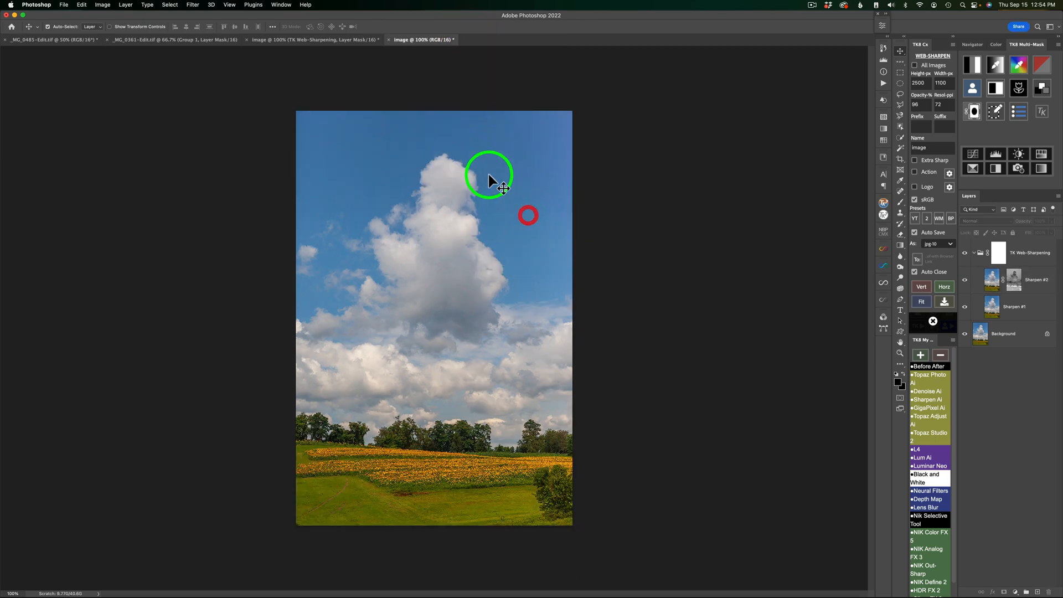
click(389, 40)
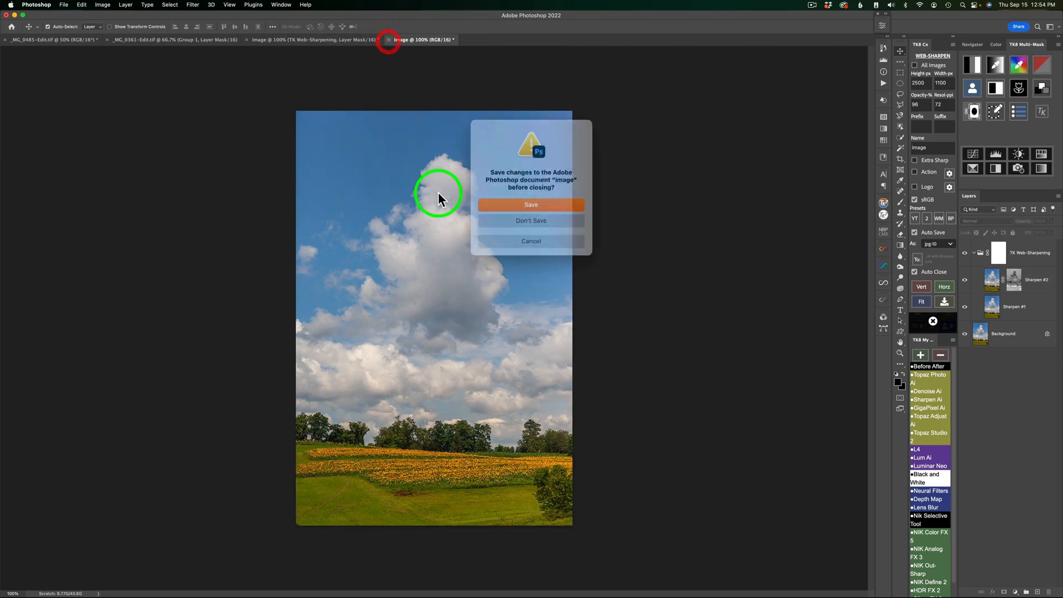
click(540, 214)
click(247, 39)
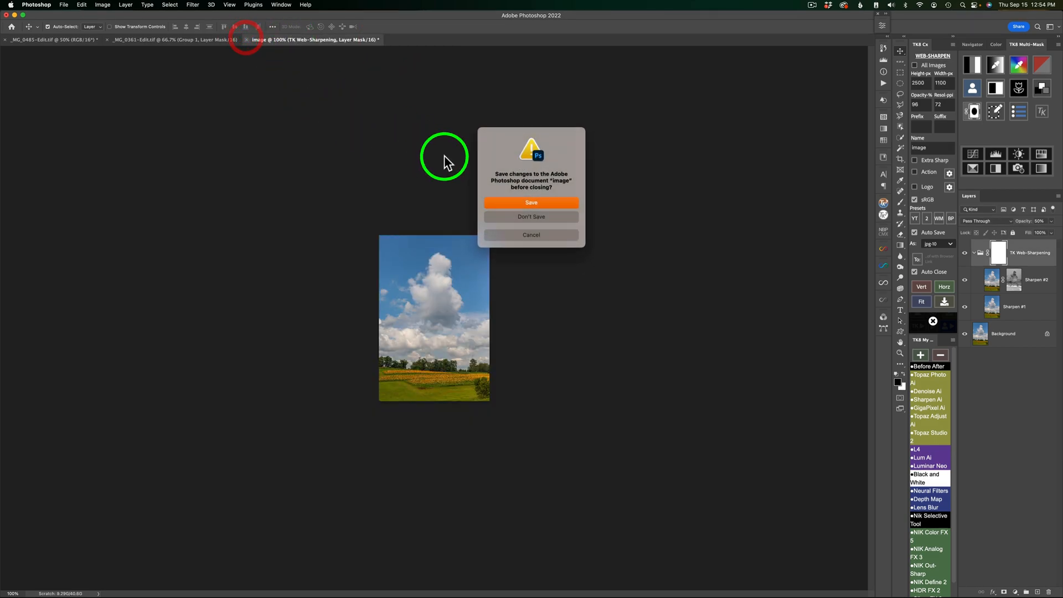
click(530, 218)
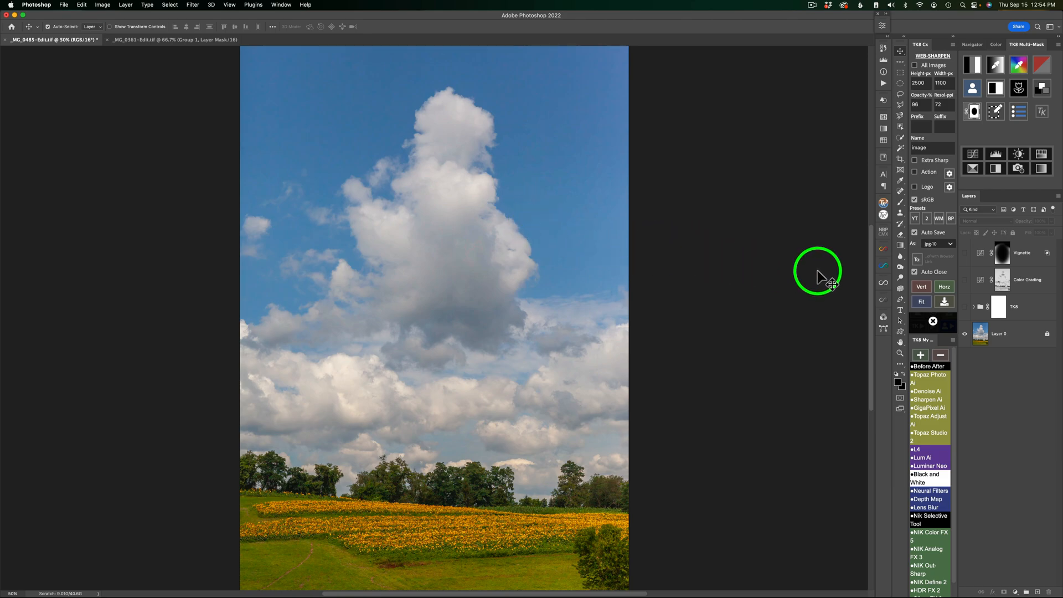
- Save the current Web-Sharpen settings in the second preset slot under the name BP and apply that preset
click(927, 220)
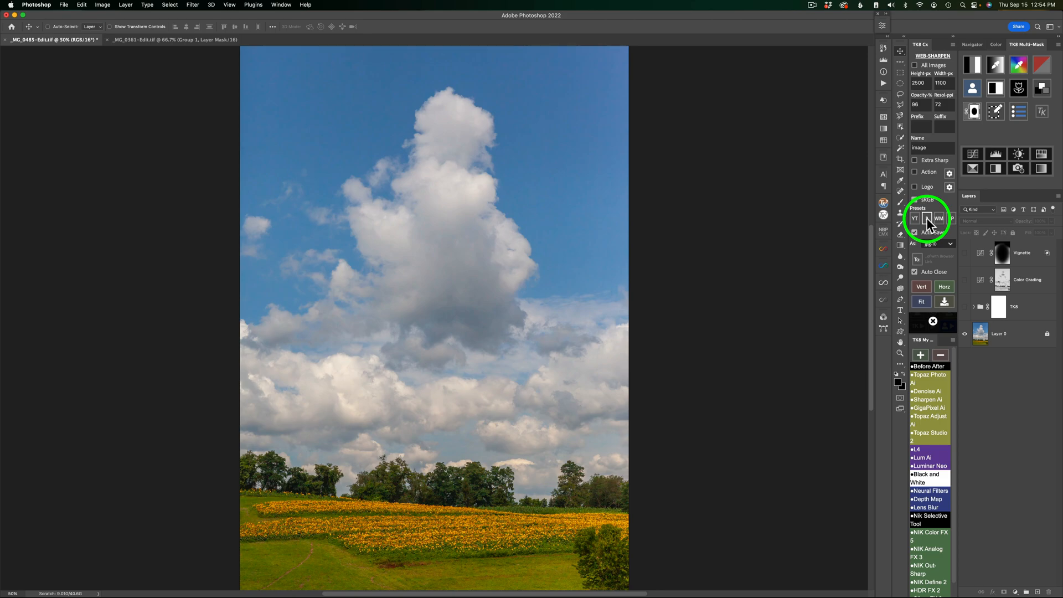
super+click(928, 219)
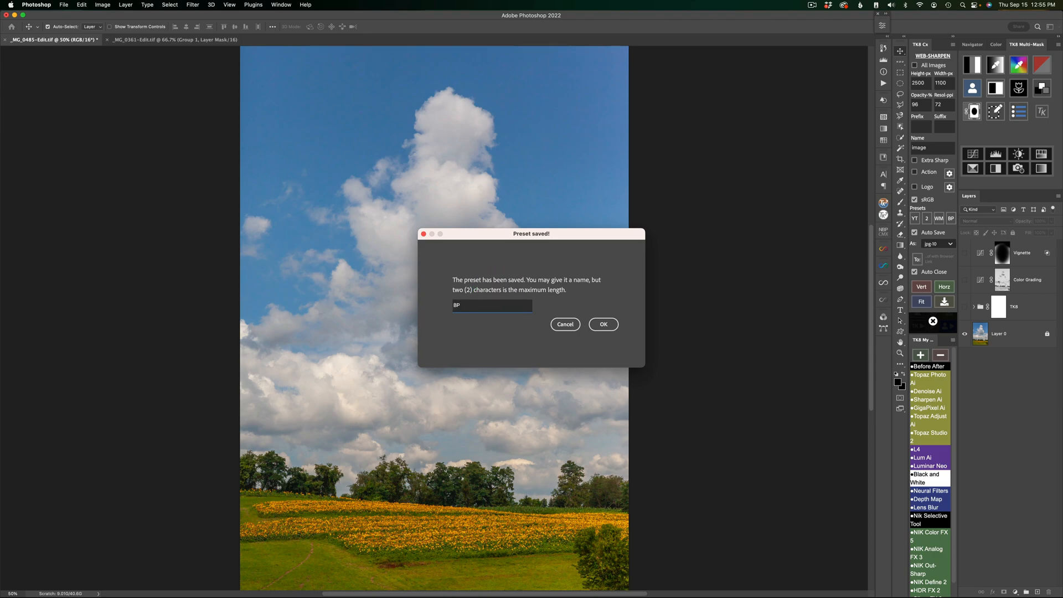
click(604, 325)
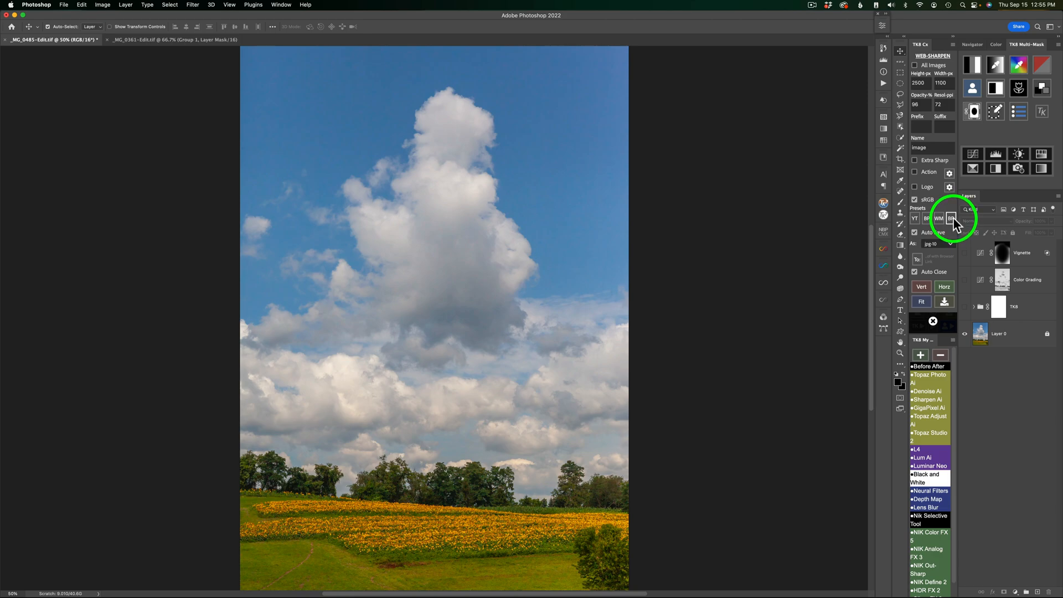
click(928, 219)
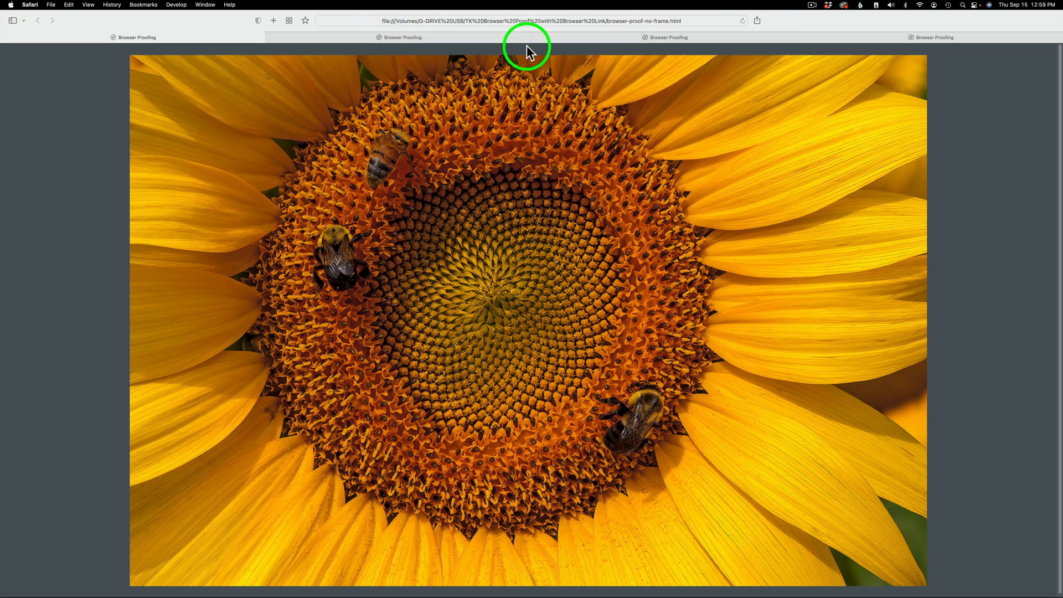
- Switch to Safari and look up the Browser Proofing entry among the favorites
click(511, 22)
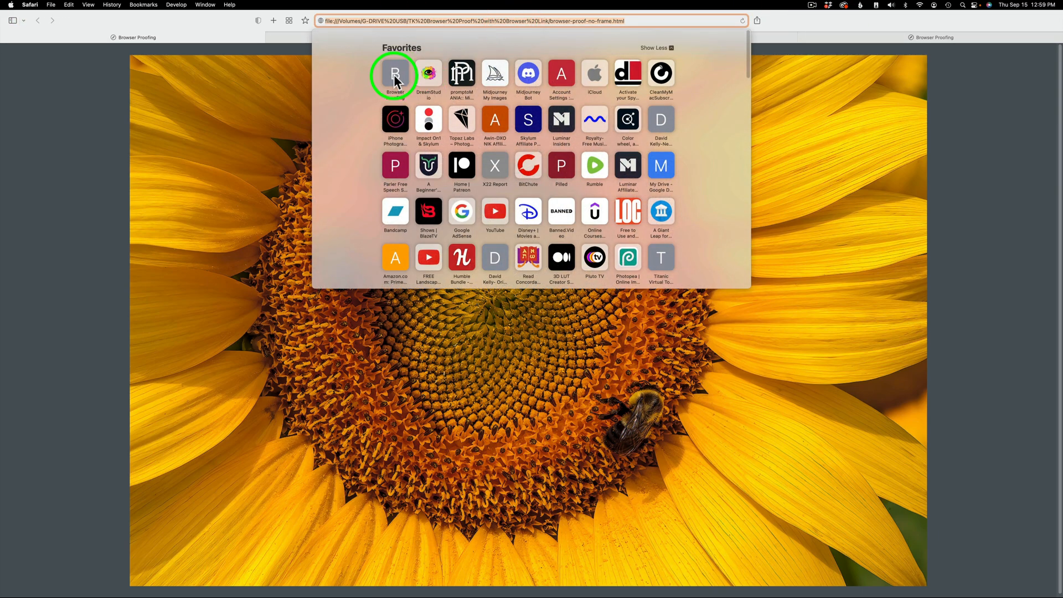
click(810, 32)
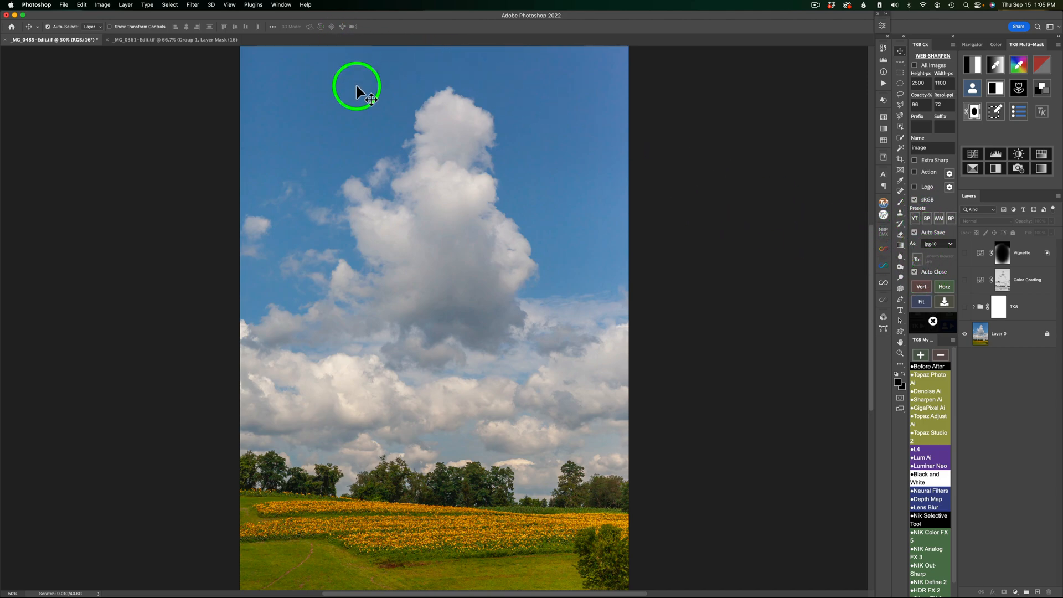
- Web-sharpen the cloud image vertically at 2500 px in Photoshop and load the Browser Proofing favorite in the first Safari tab
click(923, 287)
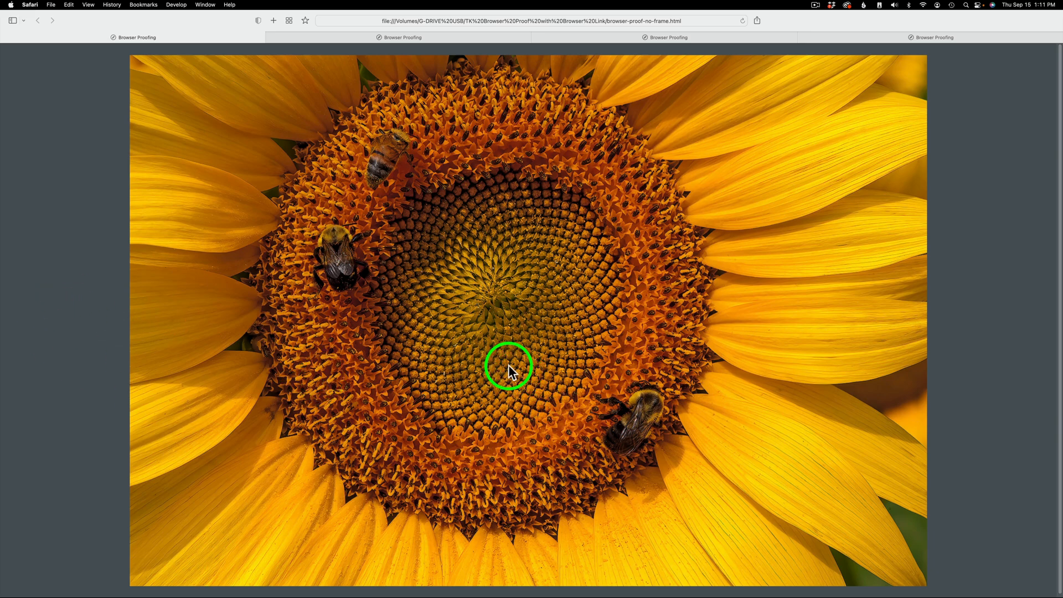
click(486, 22)
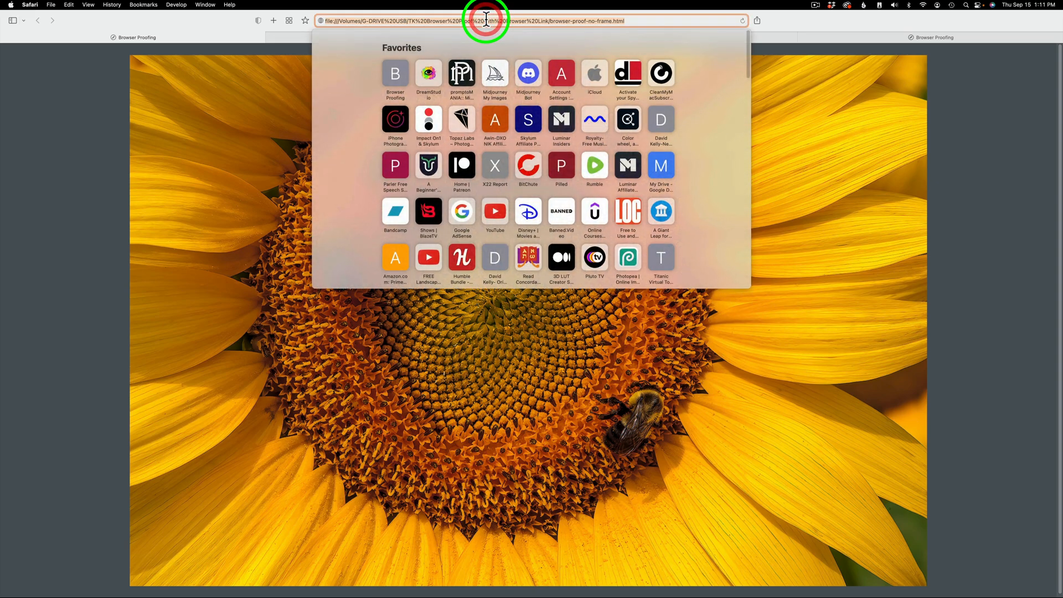
click(396, 72)
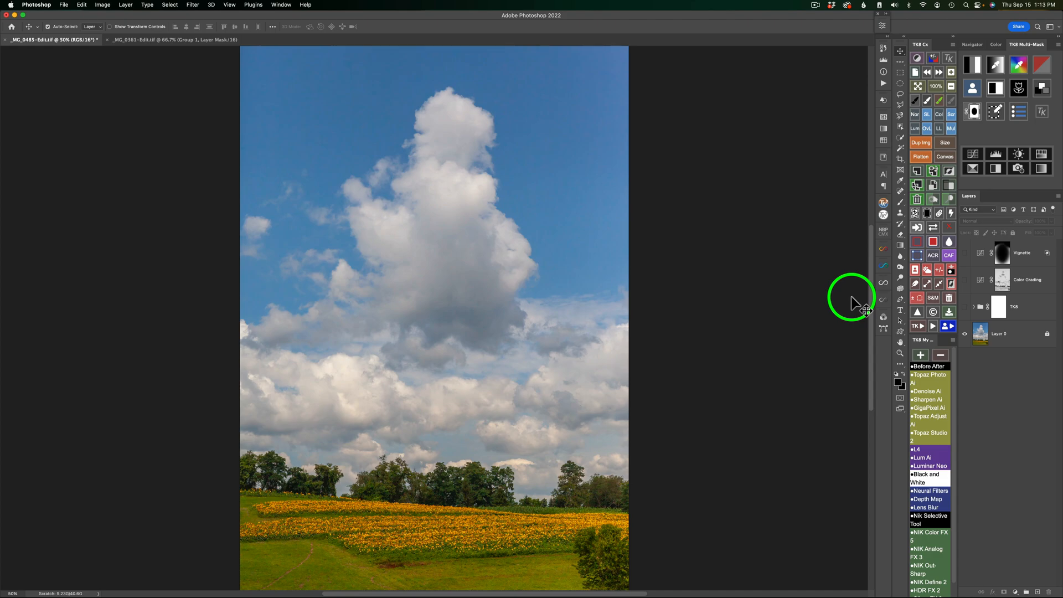
- In Photoshop, set the Web-Sharpen height to 1000 px and sharpen the cloud image vertically
click(918, 313)
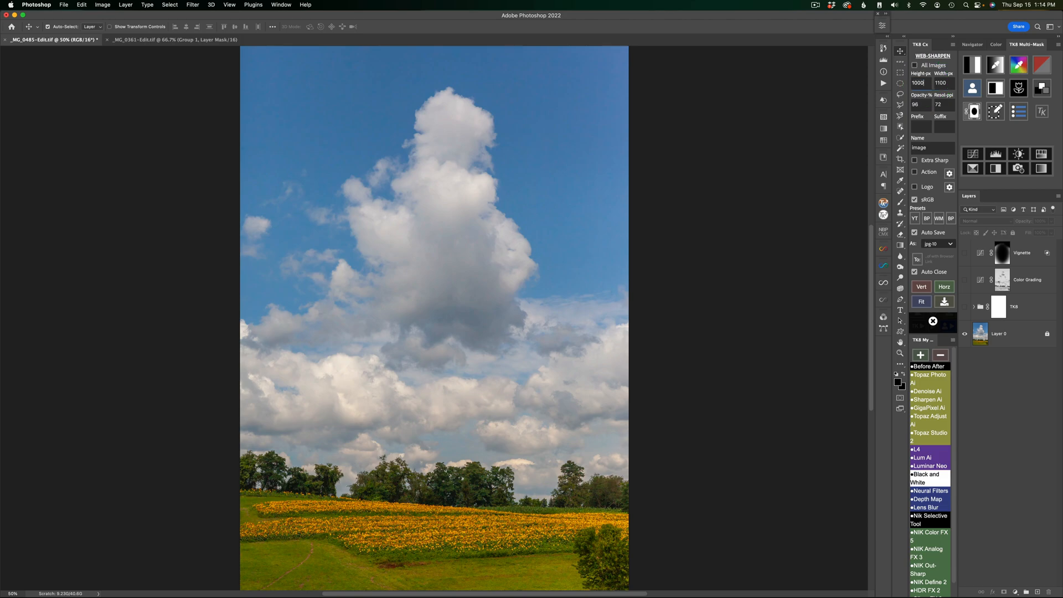
click(924, 289)
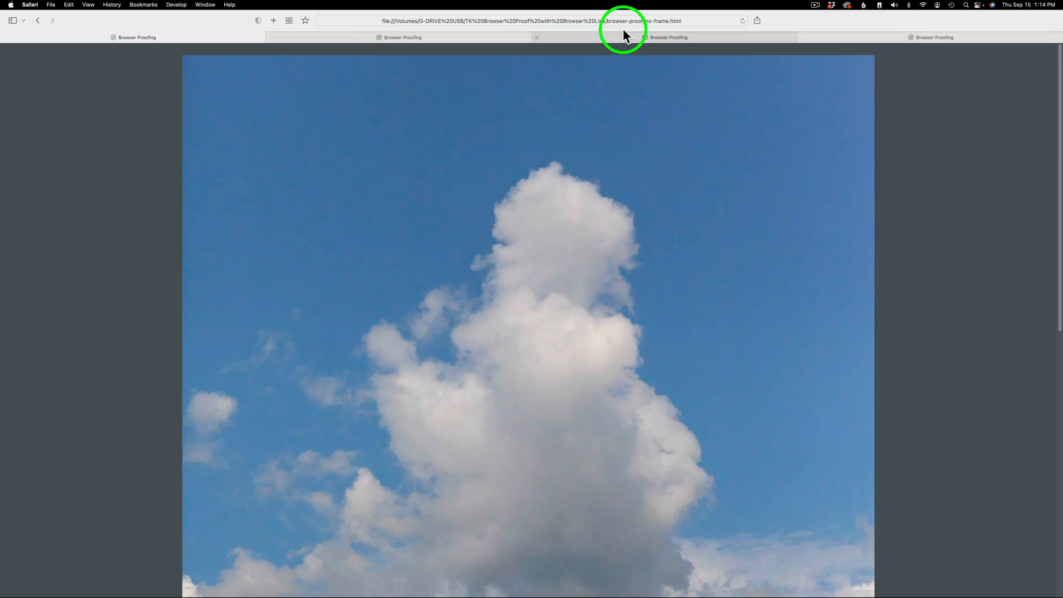
- Reload the proof in Safari, web-sharpen the cloud image vertically at a new height in Photoshop, and refresh the proof
click(743, 20)
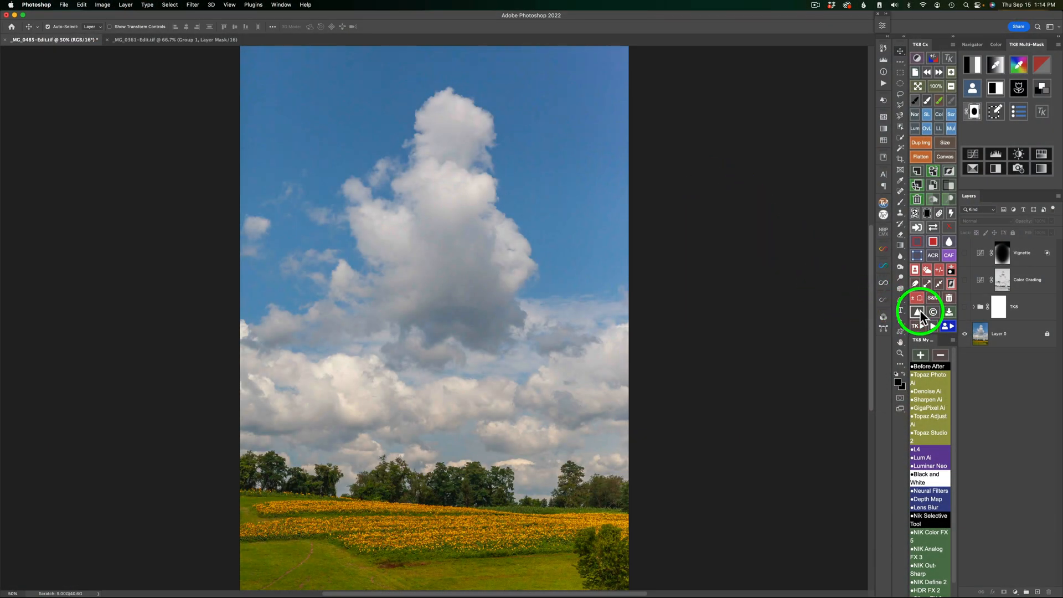
click(919, 312)
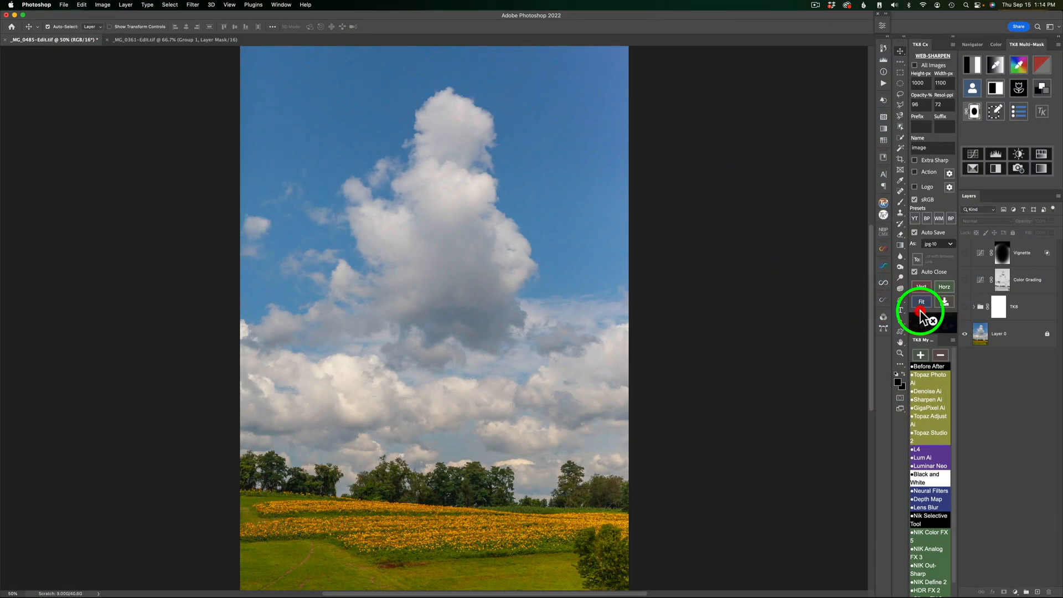
double_click(919, 83)
click(923, 287)
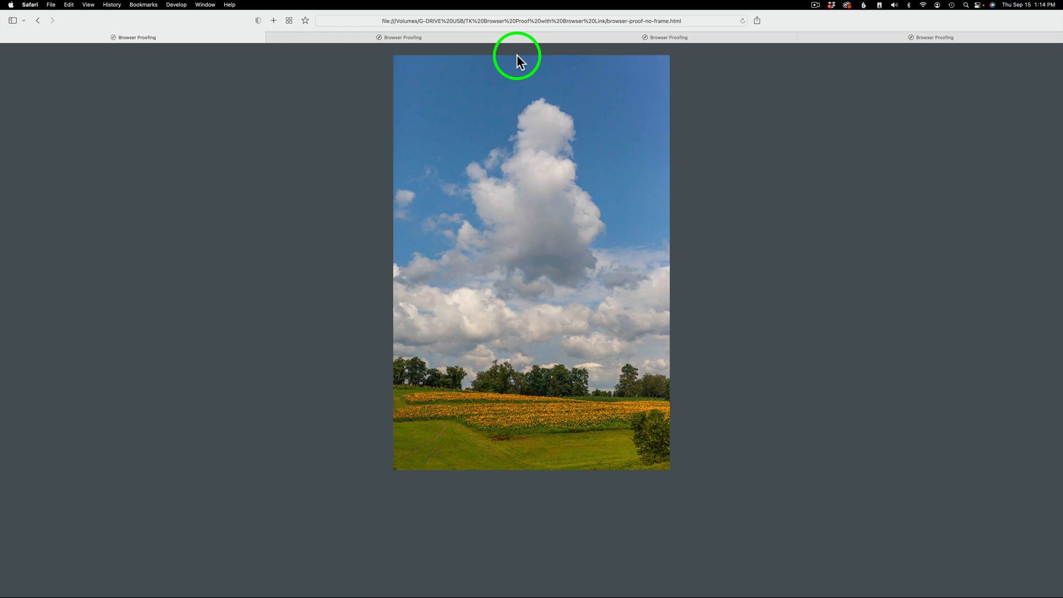
key(super+plus)
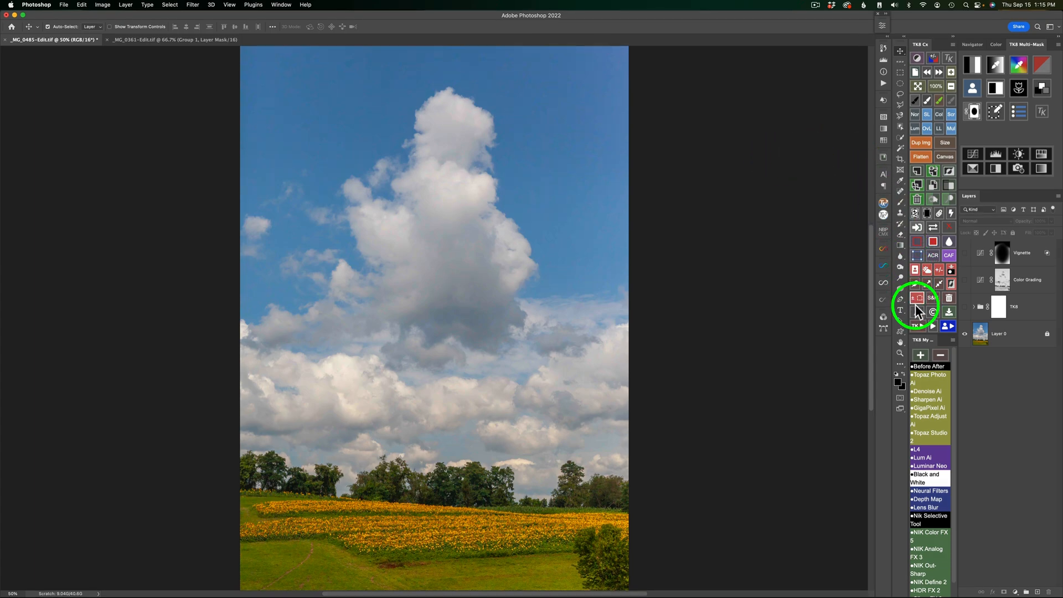
- In Photoshop, web-sharpen the cloud image vertically at 1280 px height, check its fit in Safari, and resharpen it at 1270 px
click(917, 311)
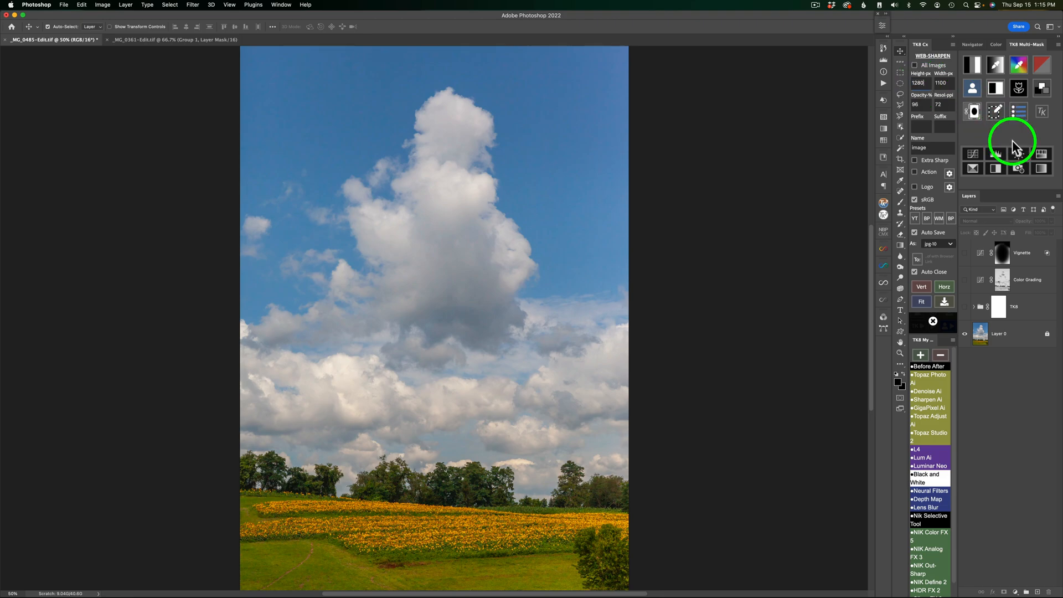
click(921, 286)
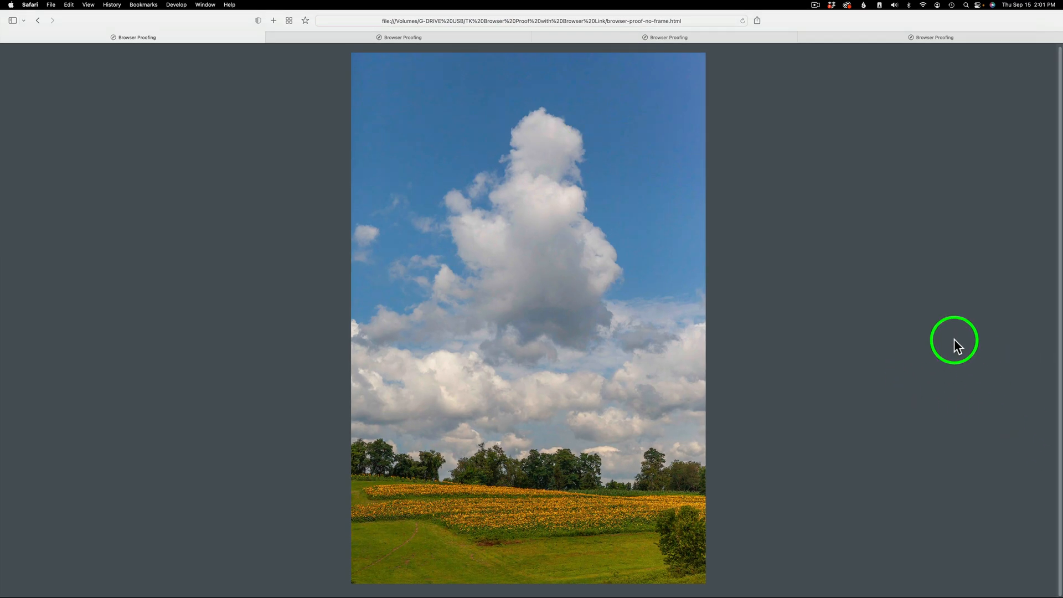
scroll(942, 332, up, 1)
scroll(943, 332, down, 1)
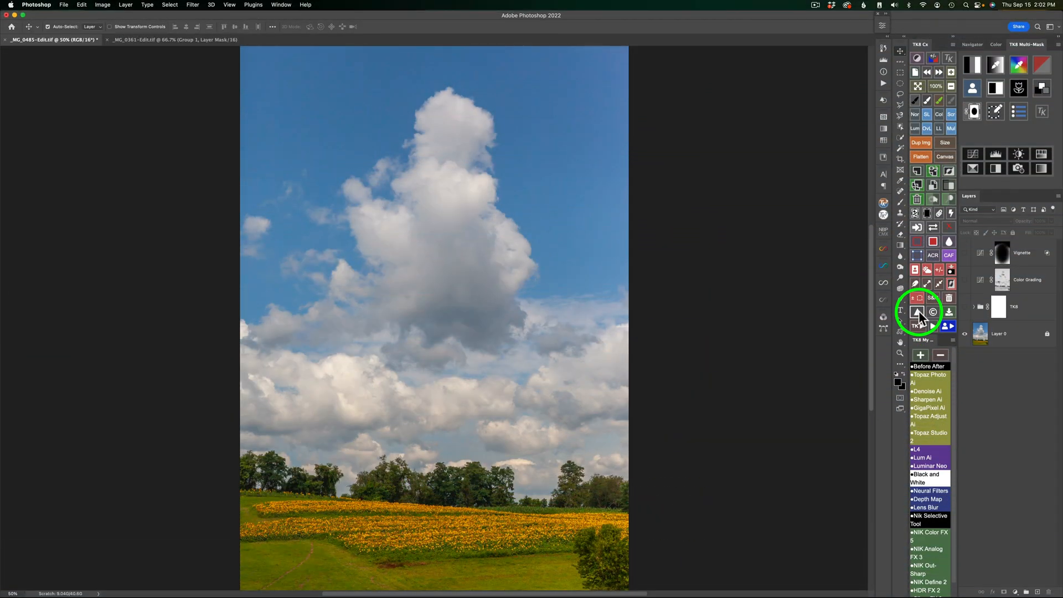
click(919, 312)
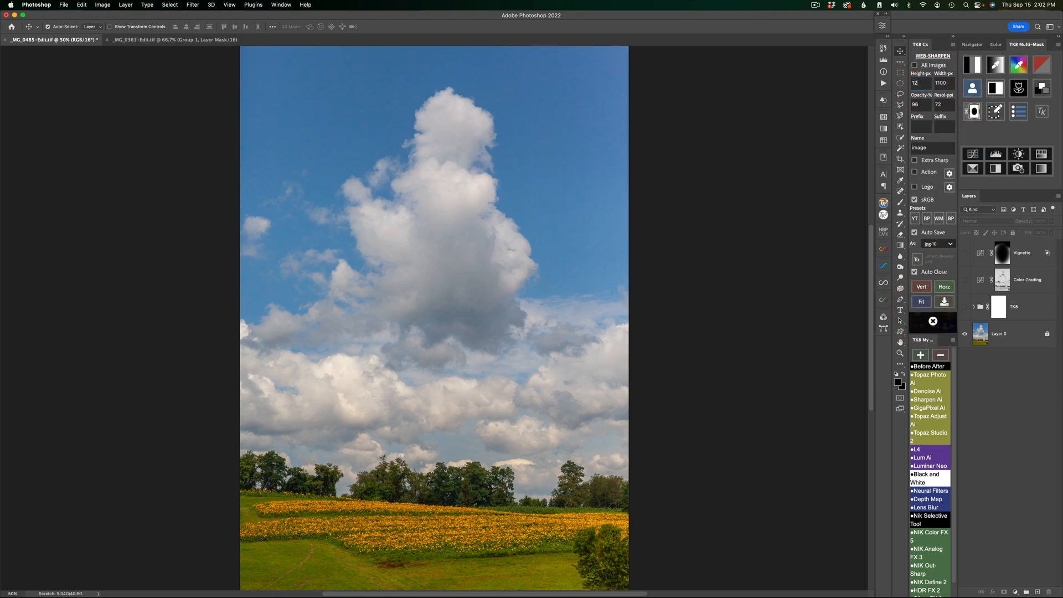
click(921, 287)
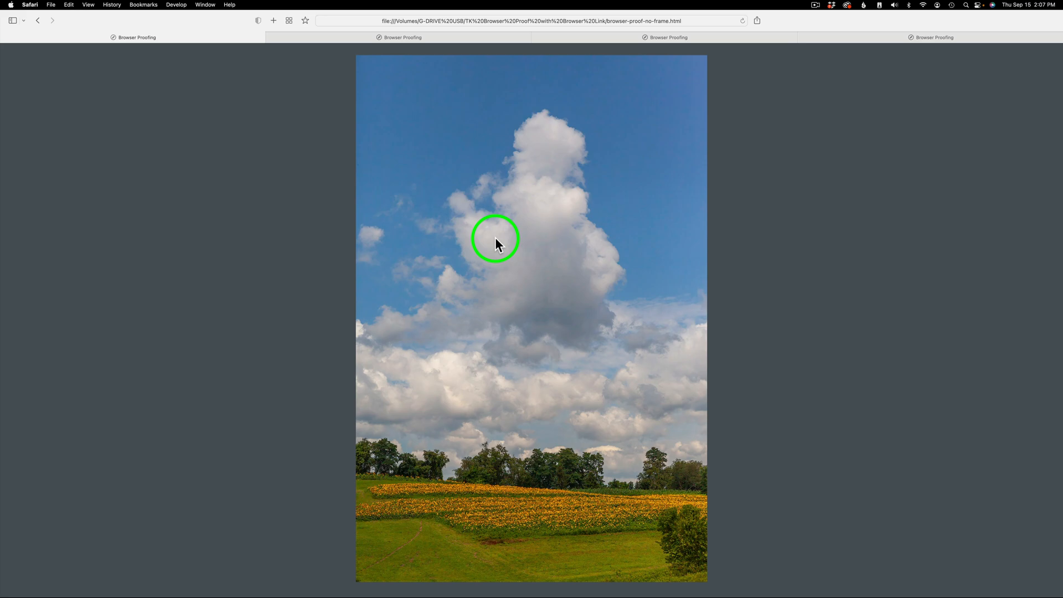
- View the sunflower proofs in the second and third Safari tabs and return to the second one
click(407, 35)
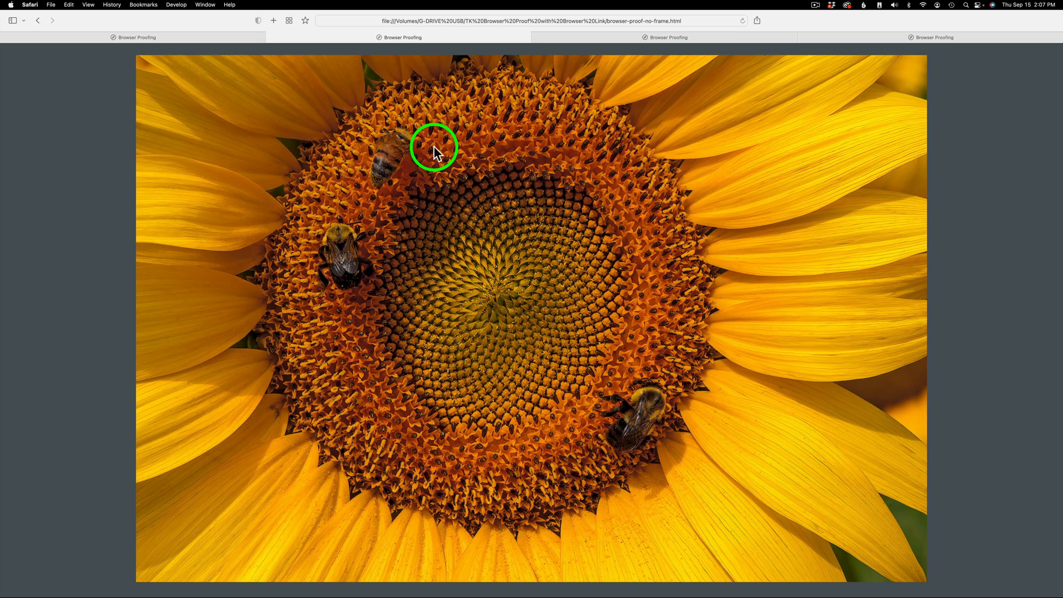
click(615, 37)
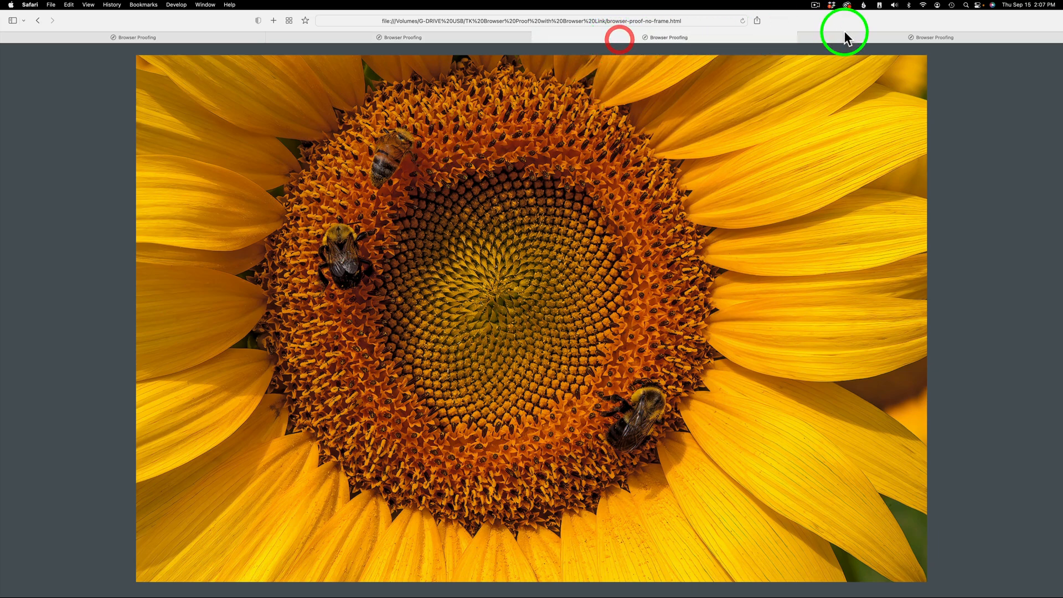
click(428, 39)
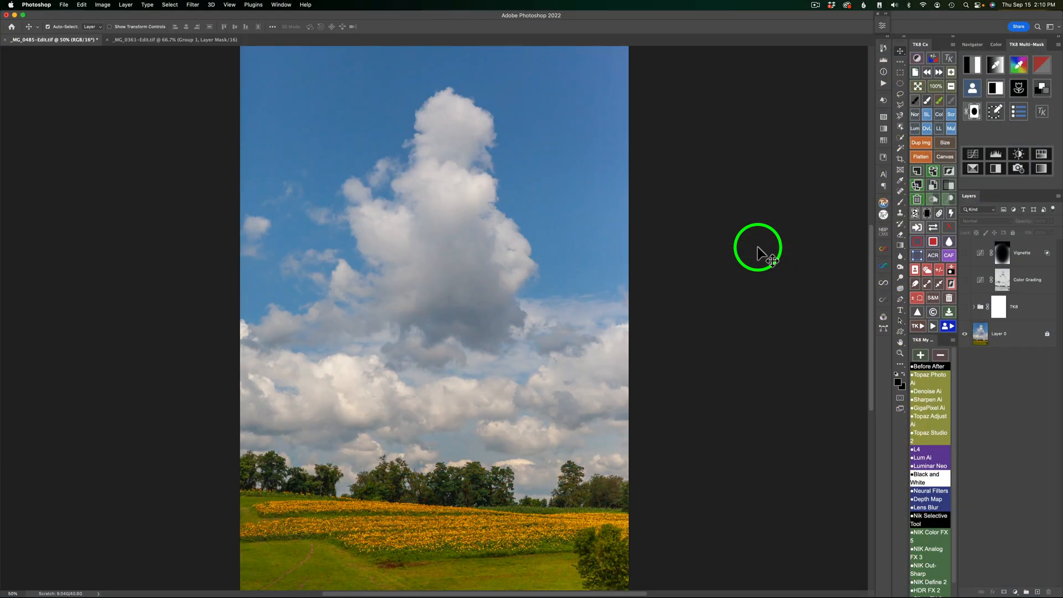
- In Photoshop, web-sharpen the sunflower image horizontally at 1100 px width and reload the second proof tab in Safari
click(175, 40)
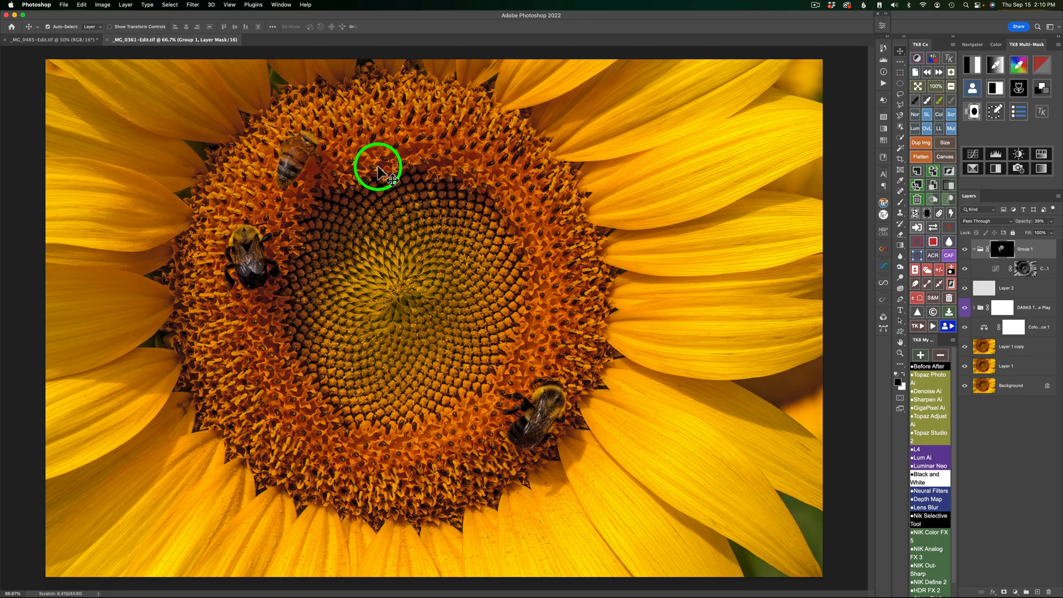
click(916, 311)
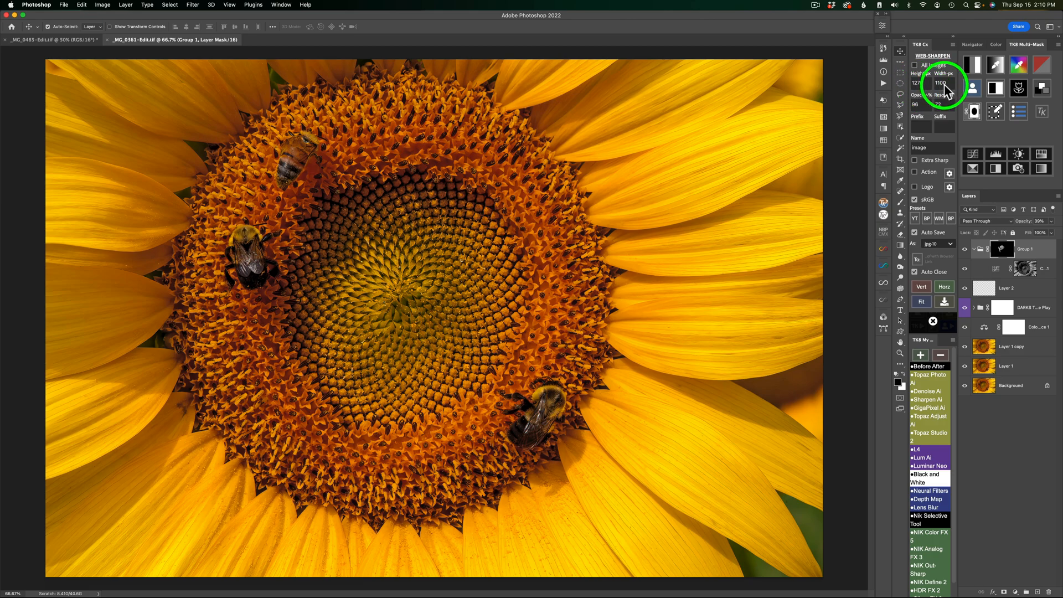
click(943, 287)
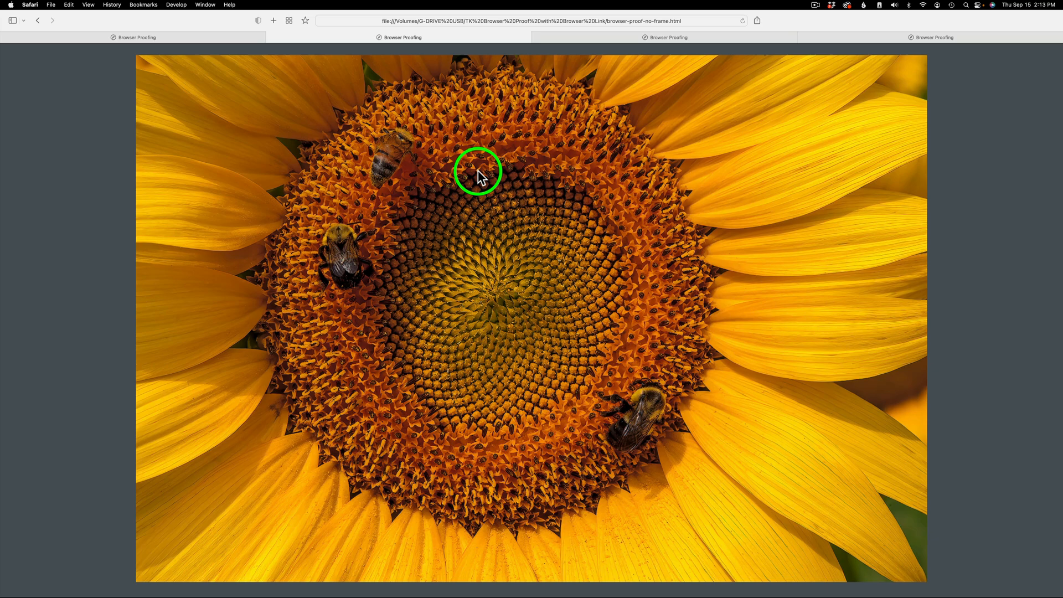
key(super+r)
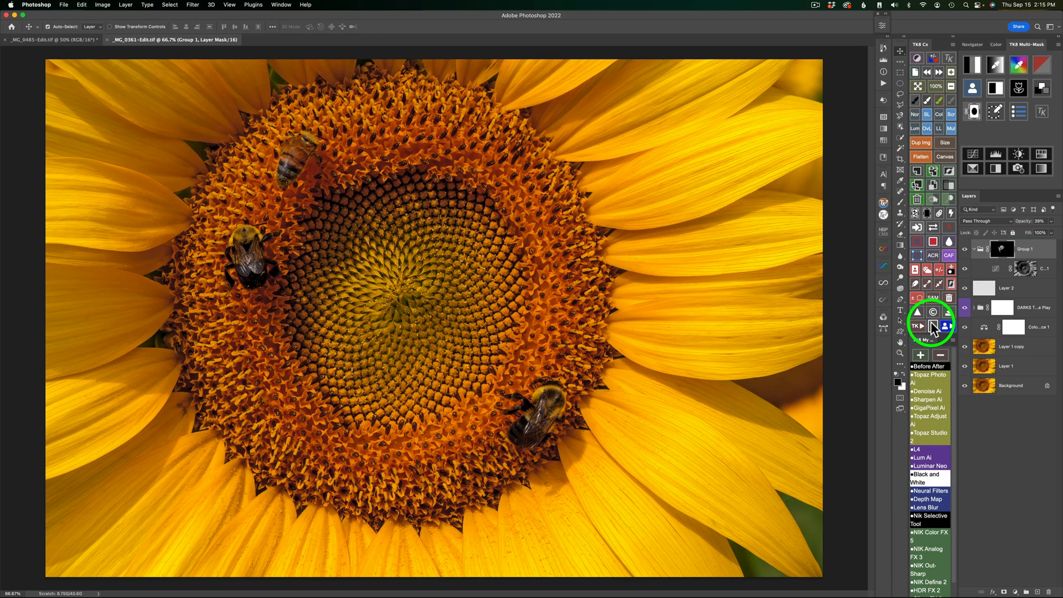
- In Photoshop, set the Web-Sharpen width to 2000 px, sharpen the sunflower image horizontally, and reload its proof in Safari
click(917, 311)
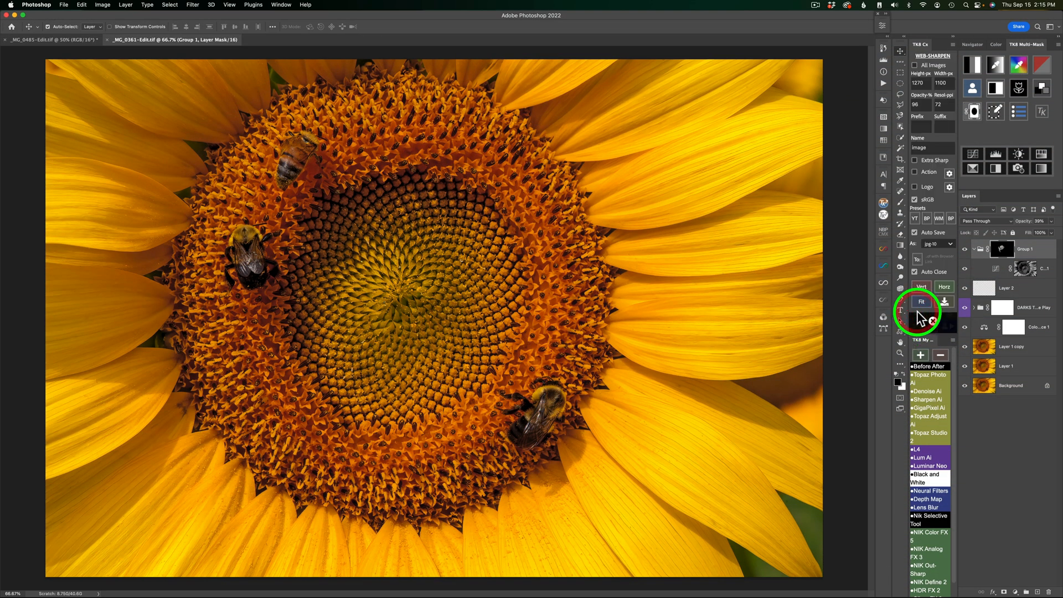
double_click(944, 84)
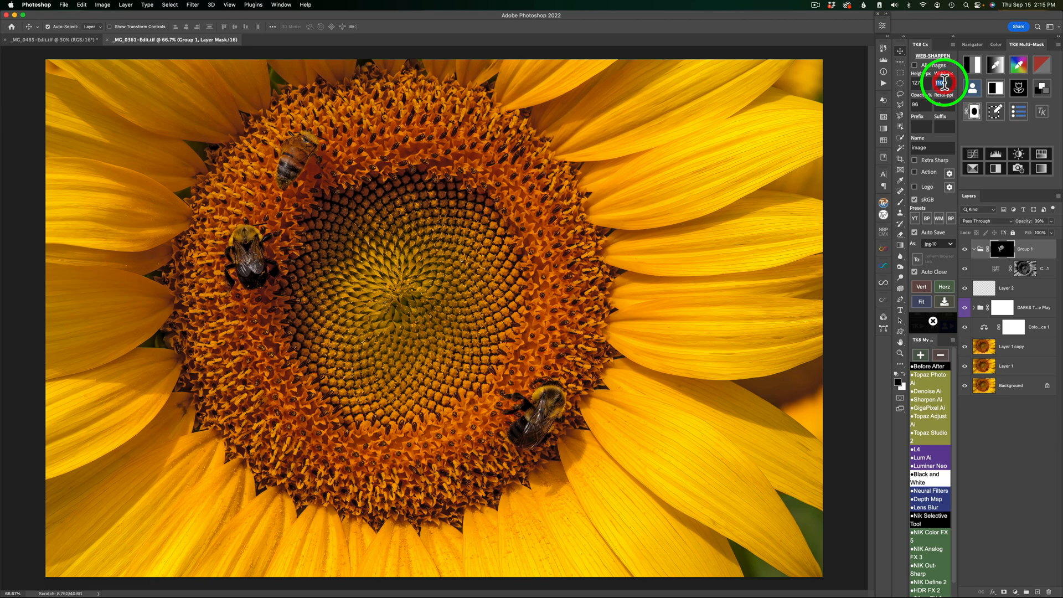
text(2000)
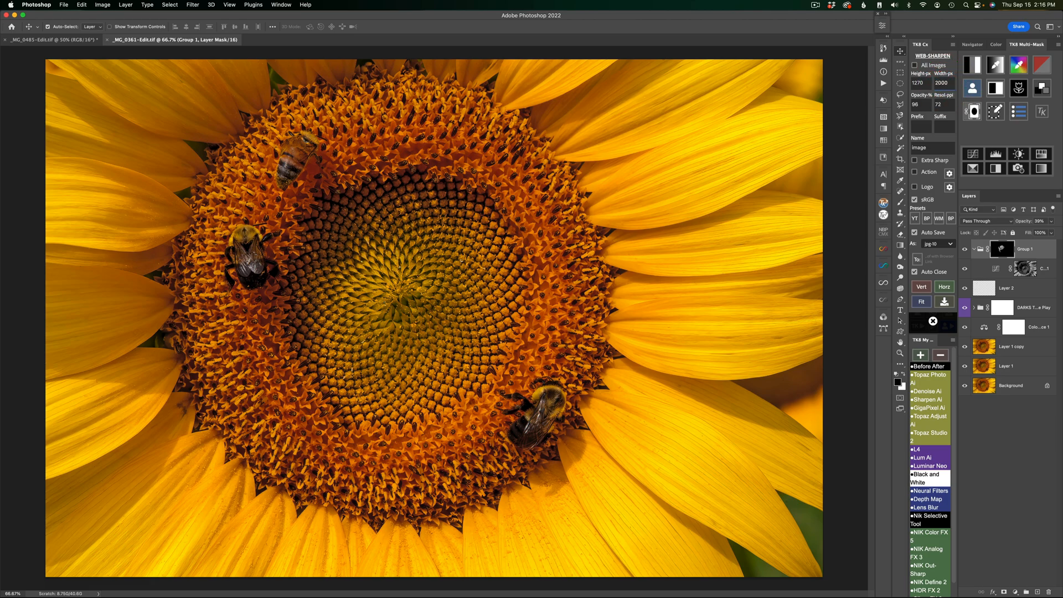
click(946, 288)
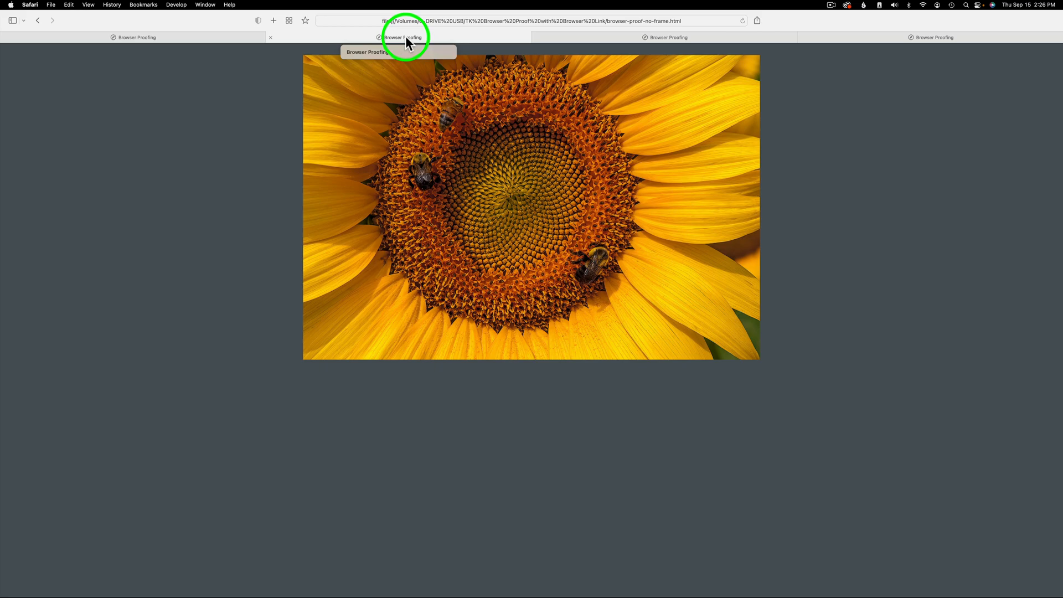
key(super+r)
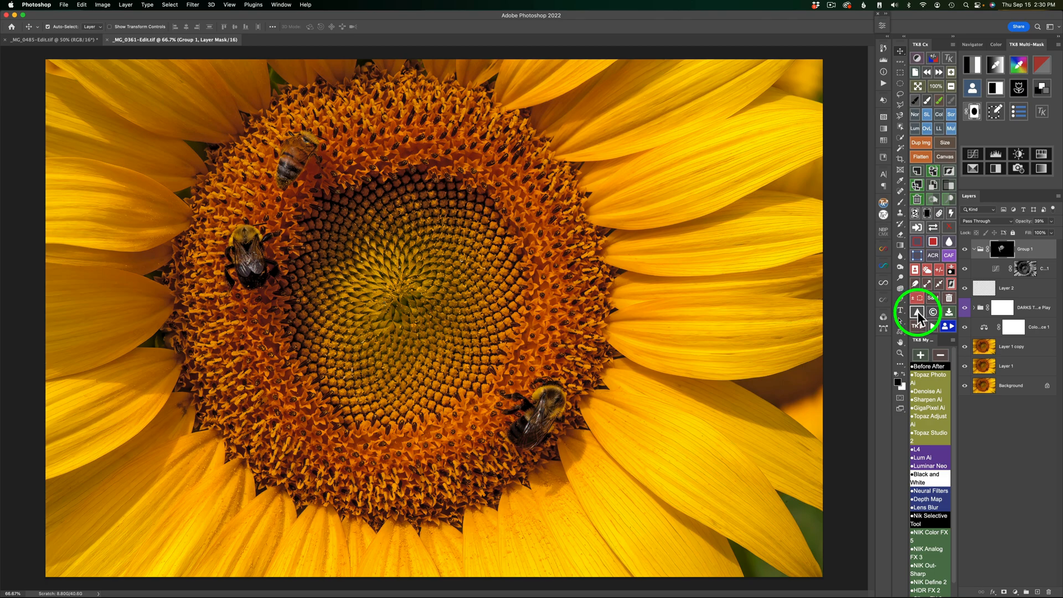
- In Photoshop, increase the Web-Sharpen width to 2400 px, sharpen the sunflower image horizontally, and refresh its proof in Safari
click(919, 312)
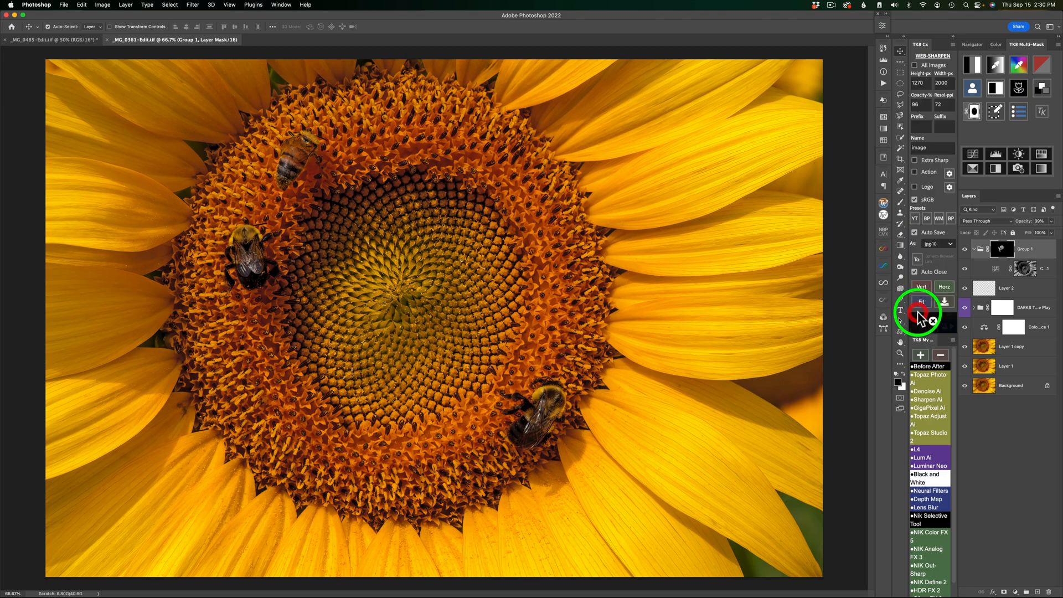
double_click(943, 83)
text(2)
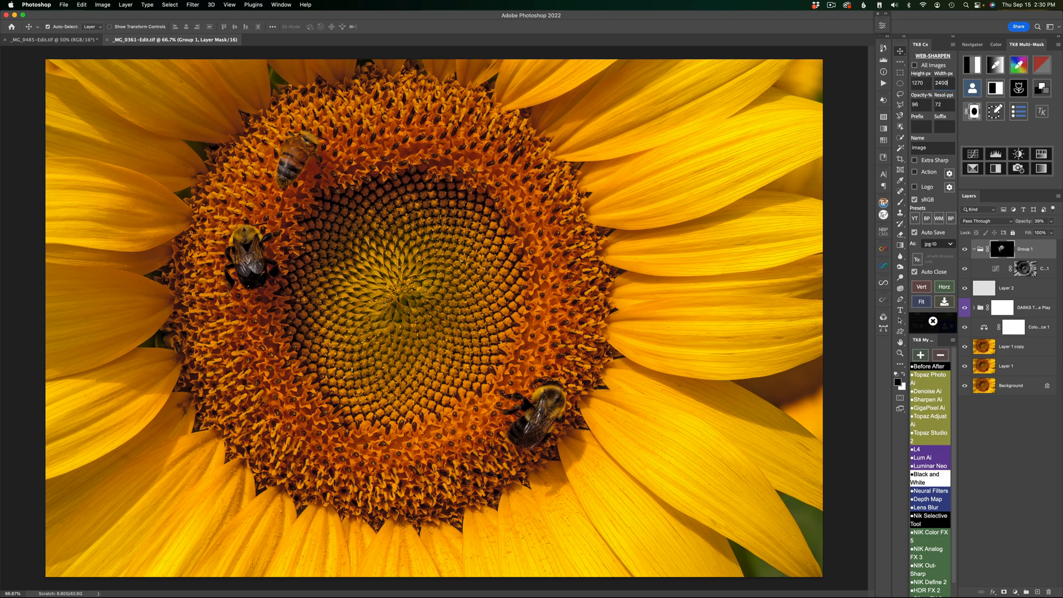
click(945, 287)
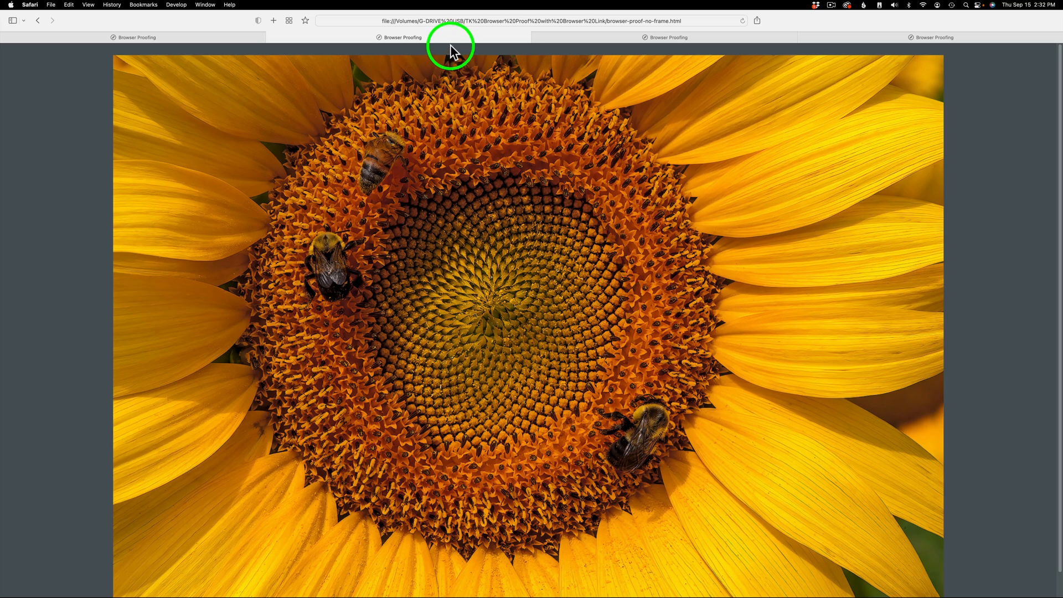
key(super+r)
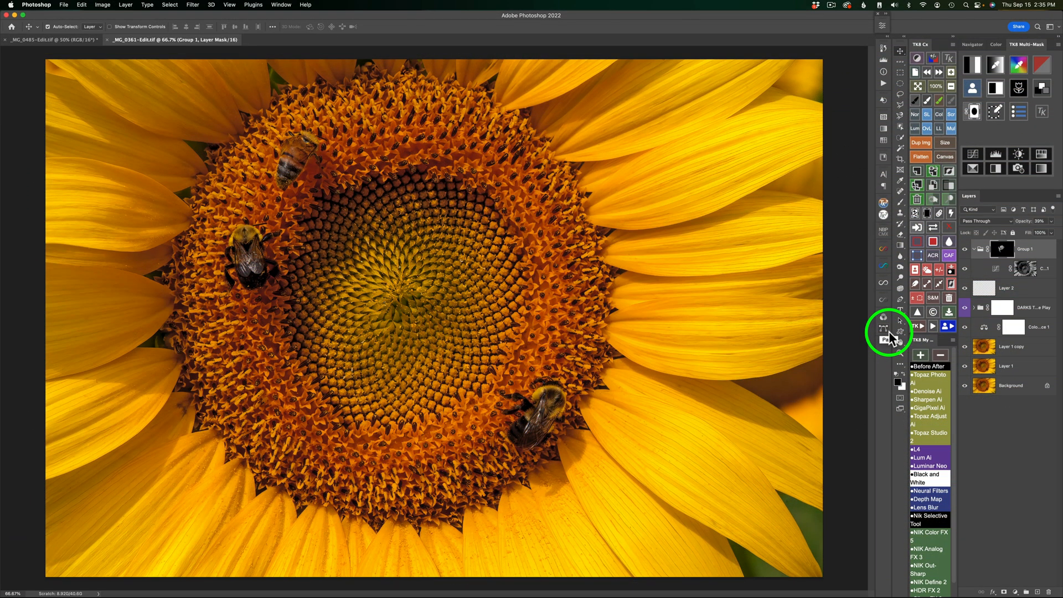
- In Photoshop, overwrite the BP preset with the current Web-Sharpen settings, keep its name, and web-sharpen the sunflower image with Fit
click(920, 311)
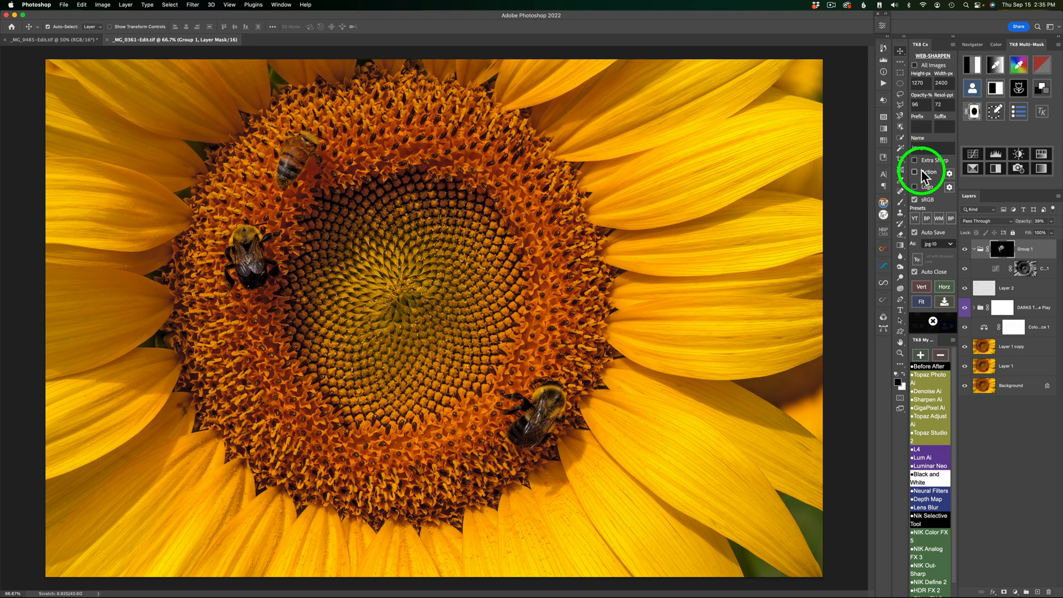
click(929, 218)
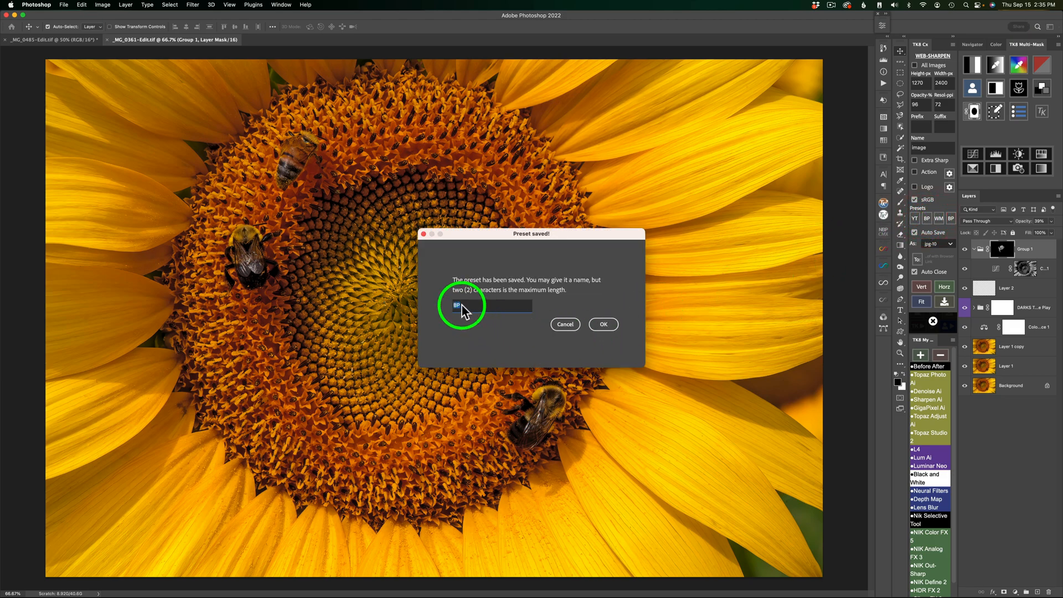
click(604, 324)
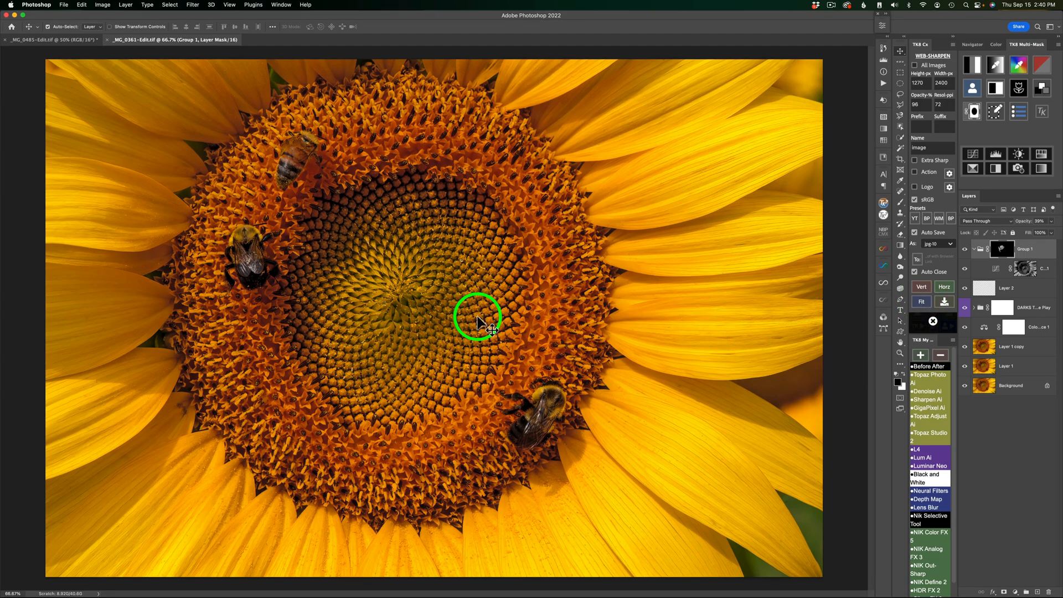
click(921, 300)
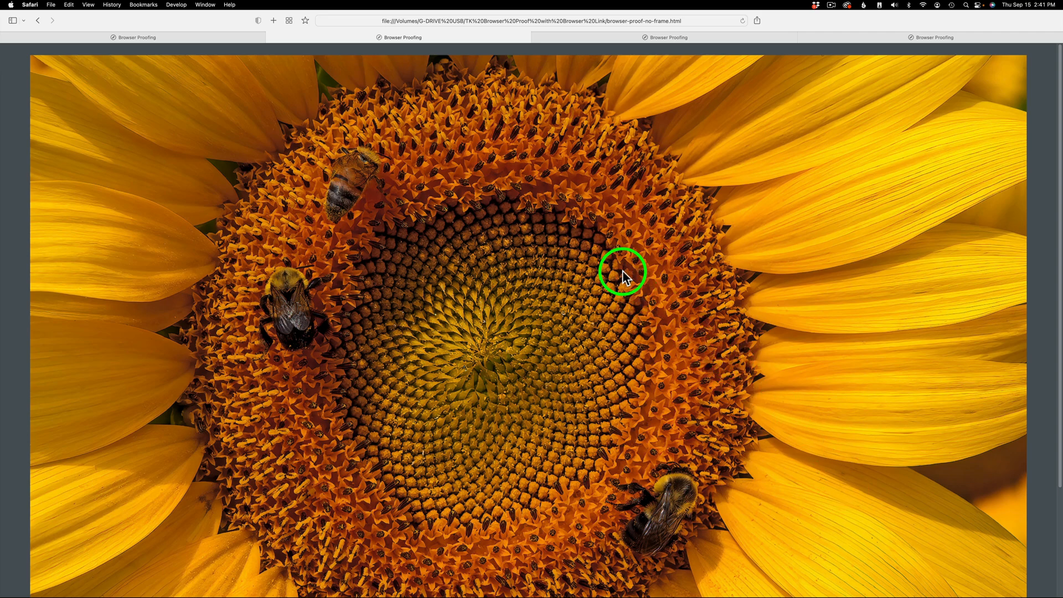
click(547, 367)
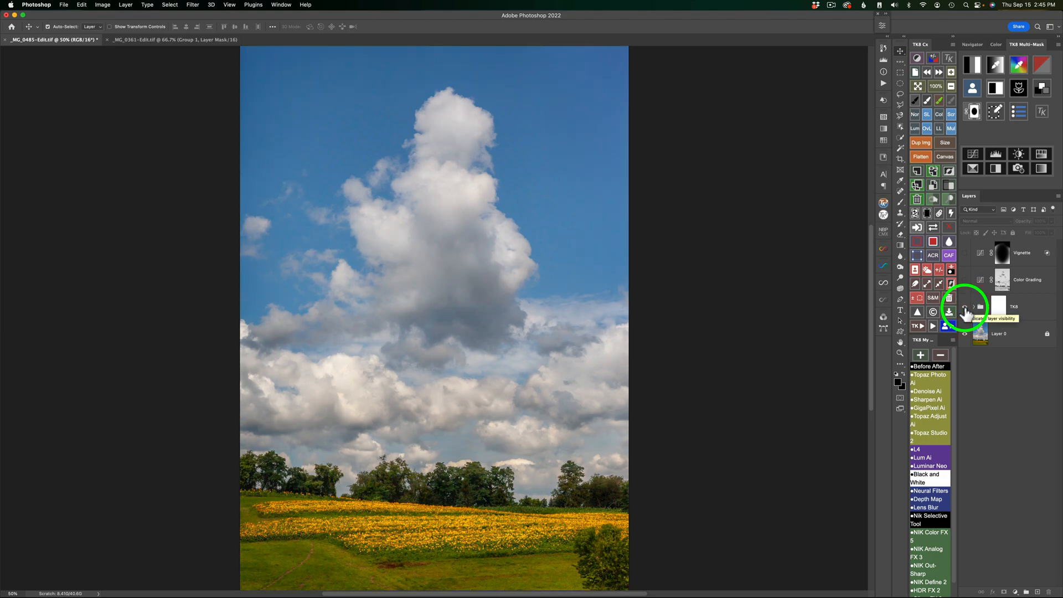
- Make the TK8 group visible in the cloud image in Photoshop, web-sharpen it with Fit, and view both images' proof tabs in Safari
click(965, 308)
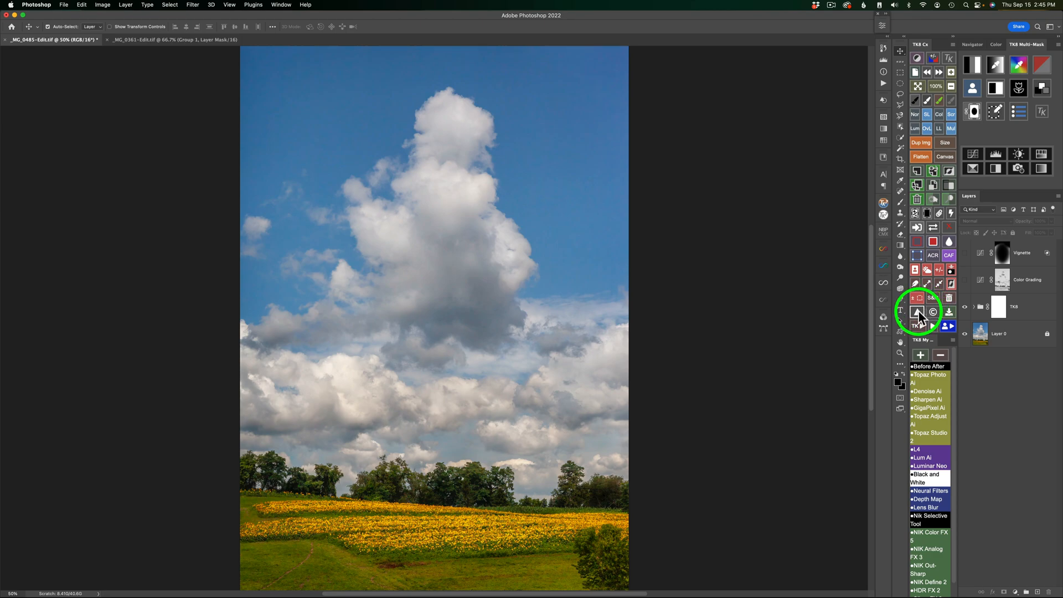
click(918, 312)
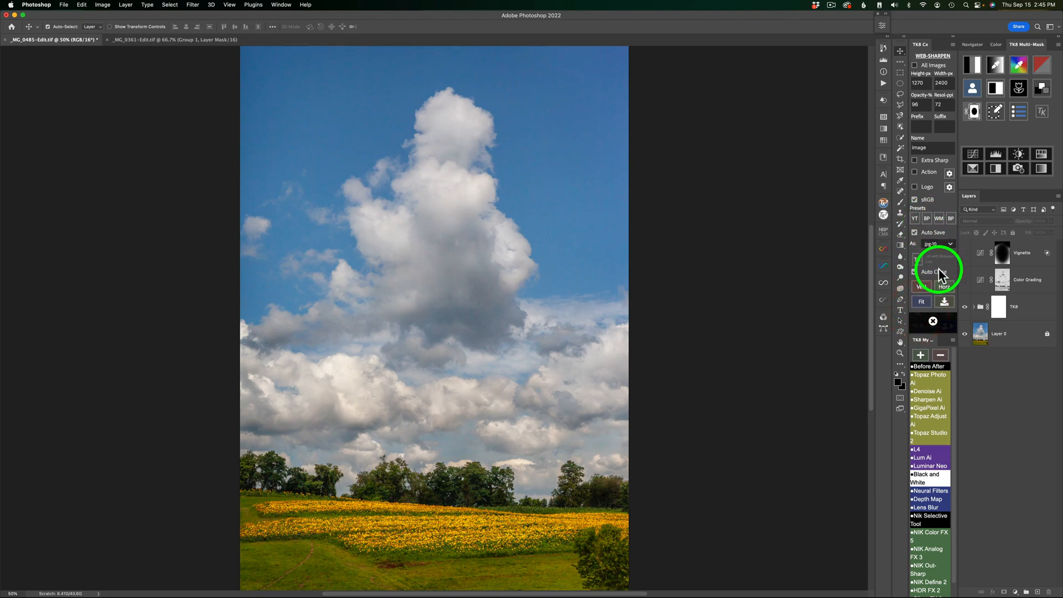
click(922, 302)
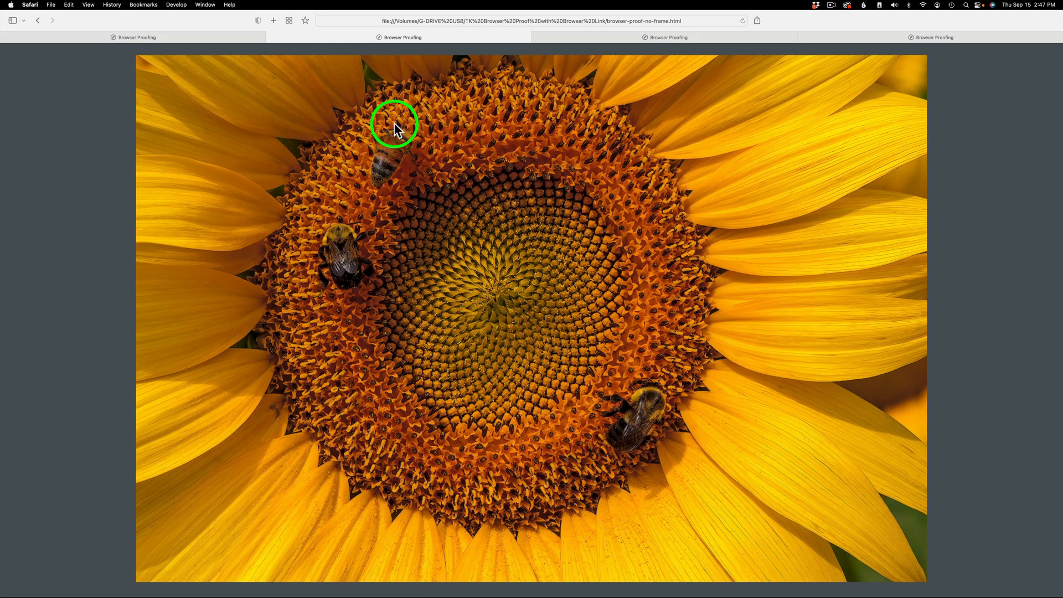
click(171, 37)
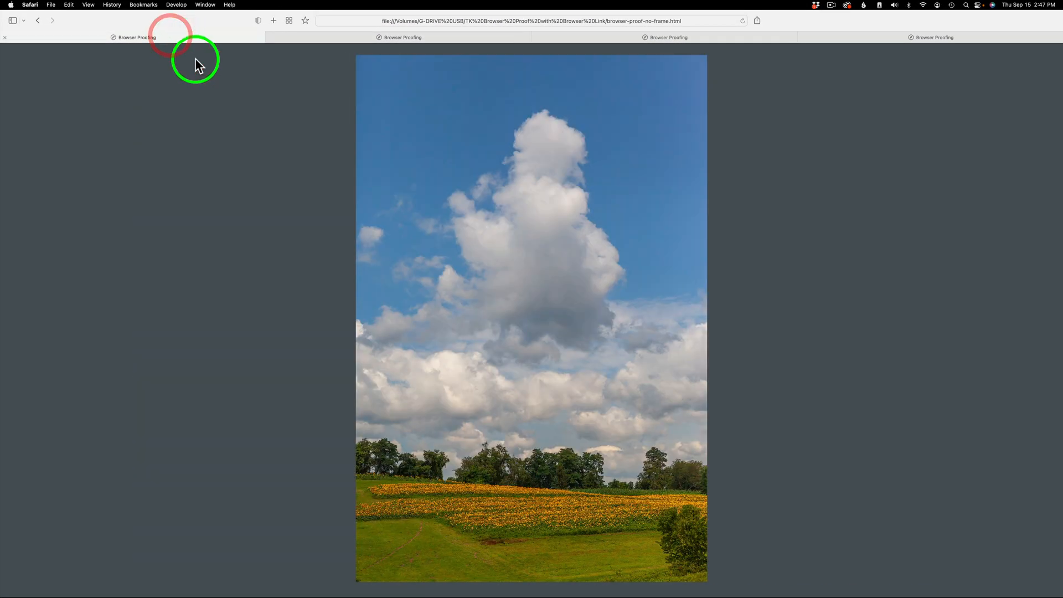
click(410, 38)
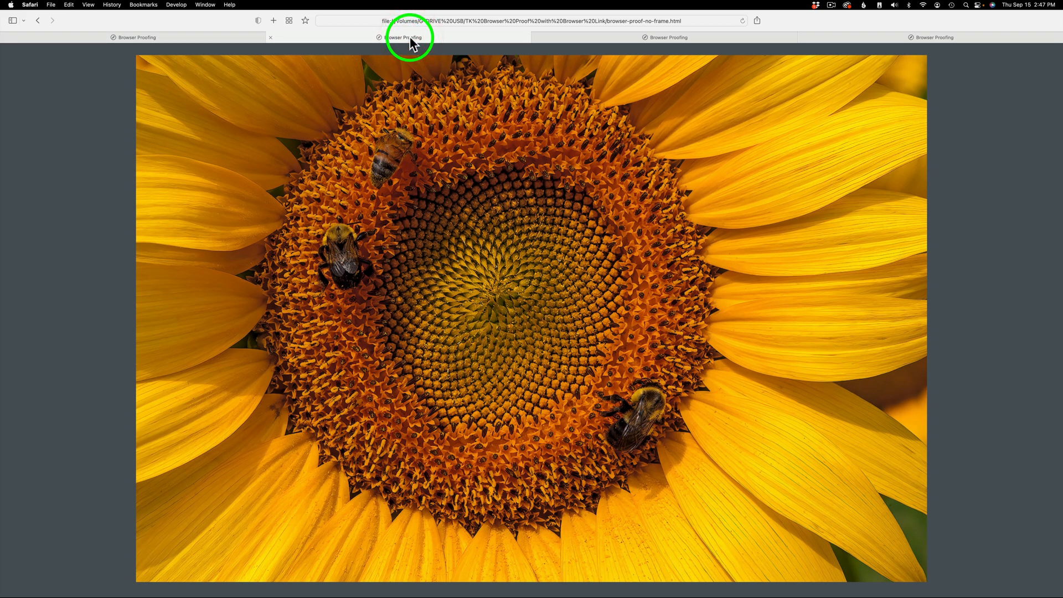
- Reload the second proof tab to load the TK8 version of the cloud image and compare it with the first proof tab
key(super+r)
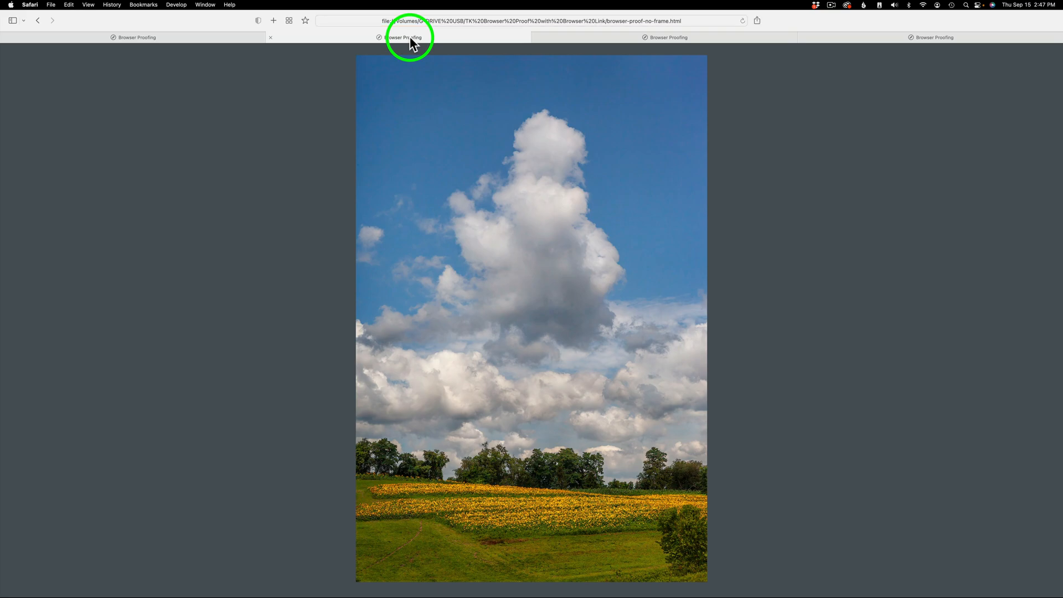
click(195, 37)
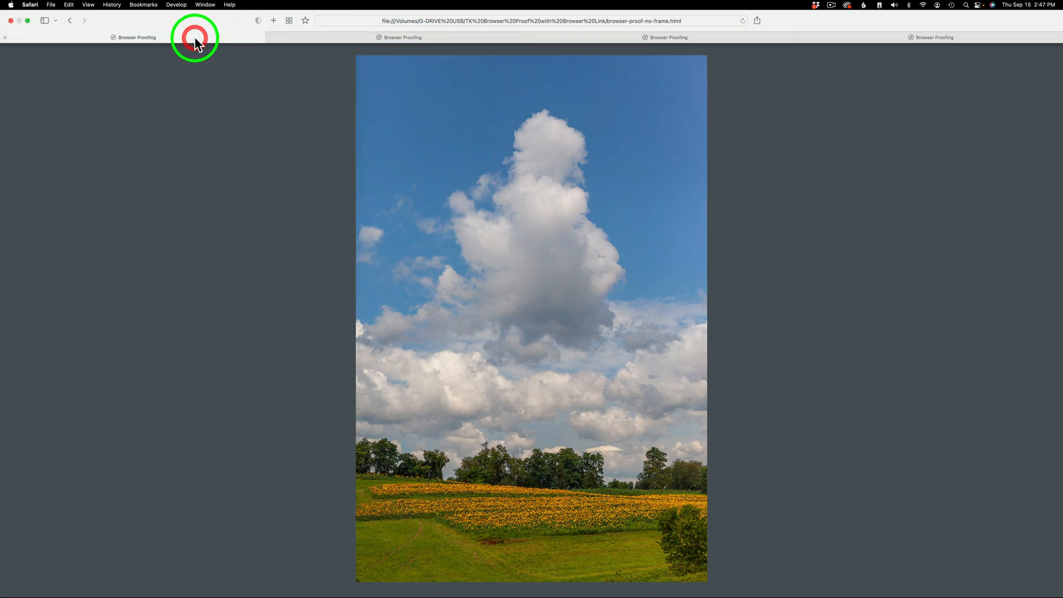
click(346, 37)
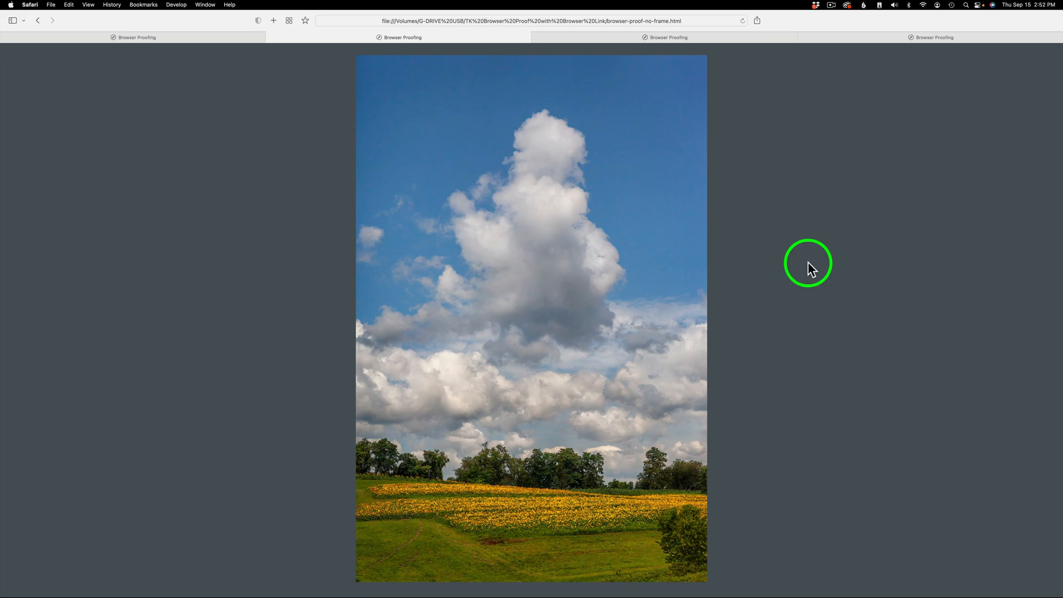
- Select the third proof tab in Safari, then in Photoshop web-sharpen the cloud image with Fit, with the Color Grading layer visible
click(679, 36)
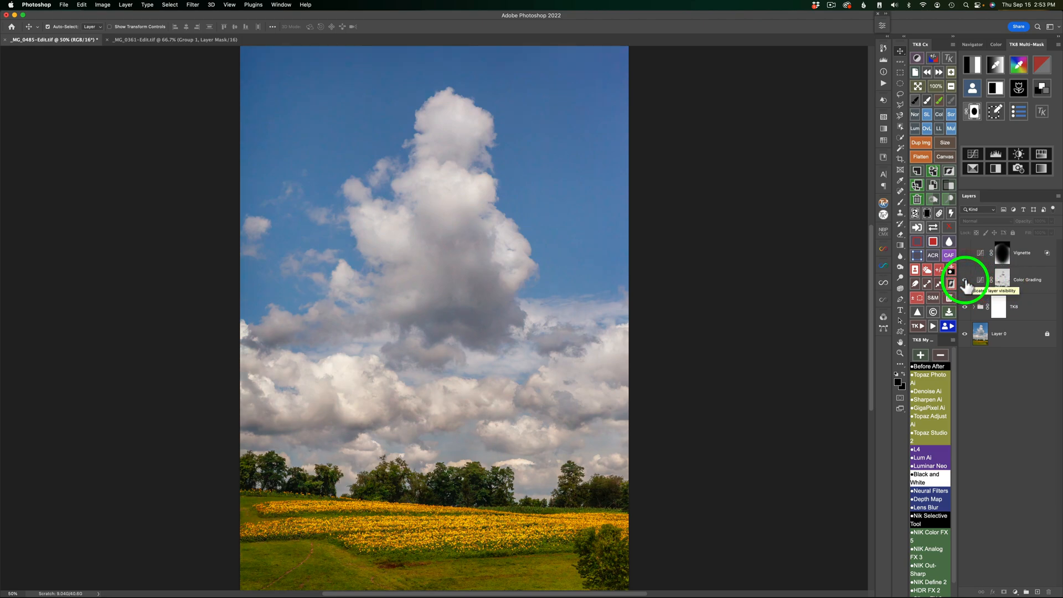
click(918, 314)
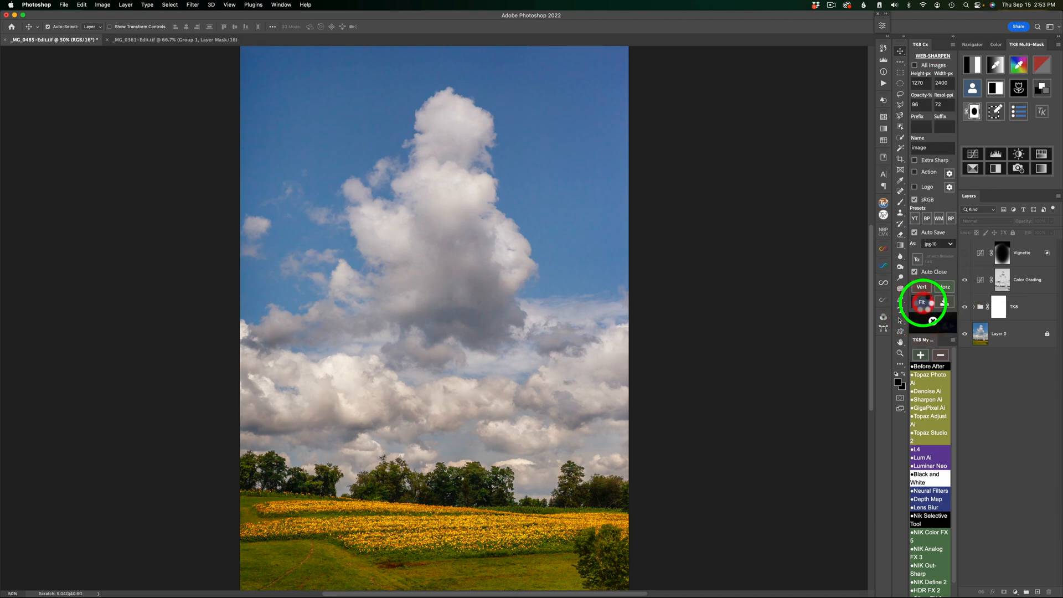
click(923, 301)
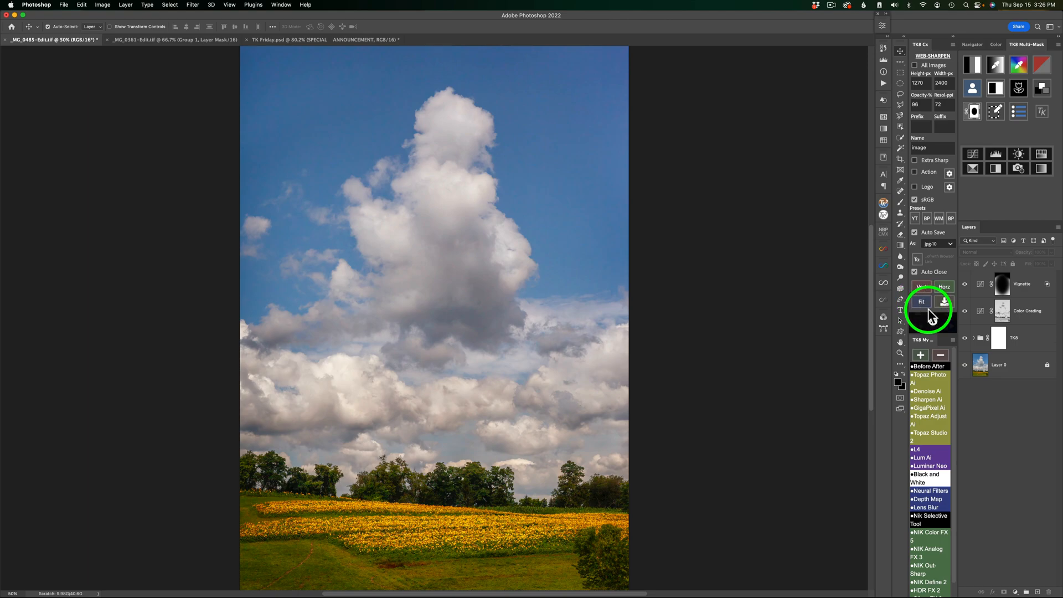
click(934, 323)
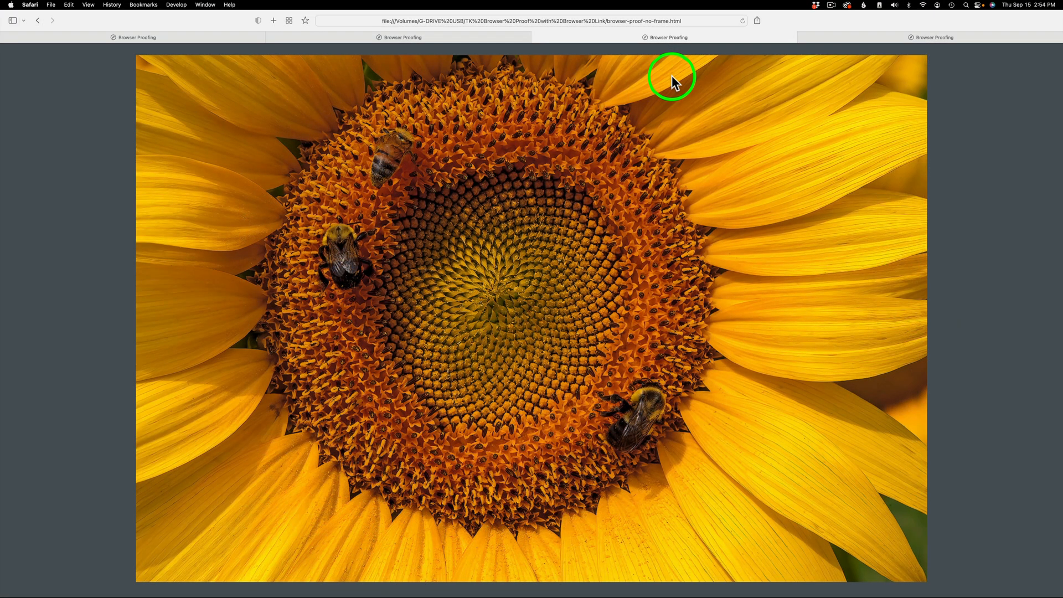
- In Safari, refresh the third proof tab with the color-graded cloud image and compare it with the second tab
click(672, 75)
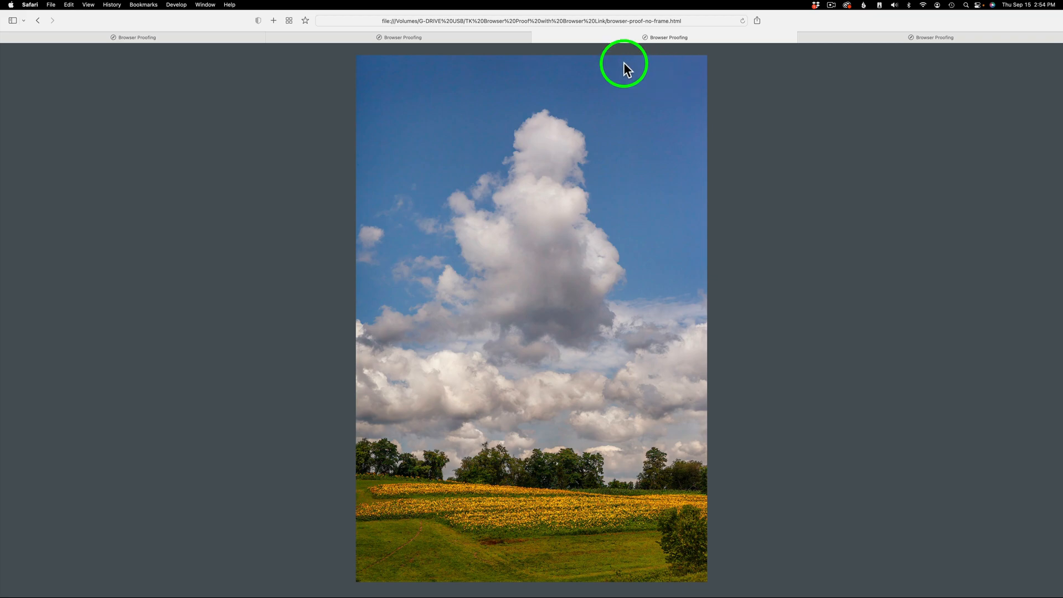
click(449, 35)
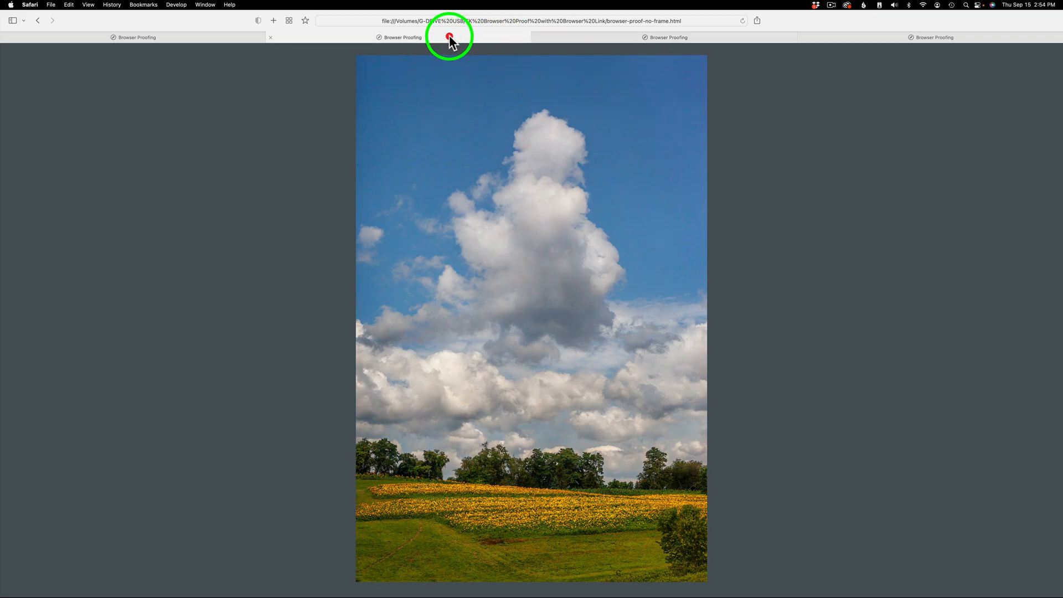
click(596, 38)
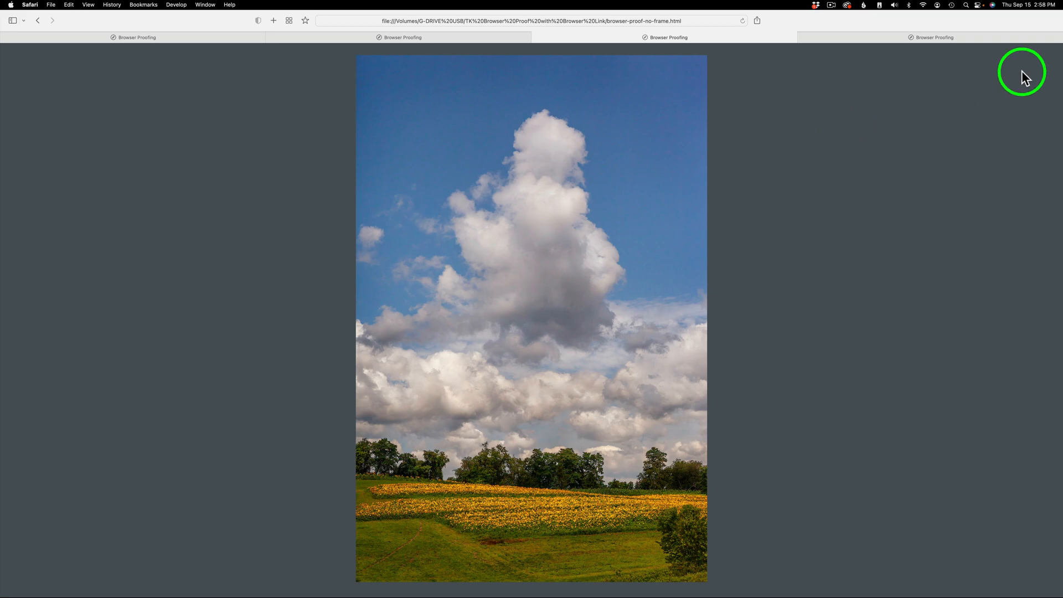
- Select the fourth proof tab, then in Photoshop make the Vignette layer visible and web-sharpen the cloud image with Fit
click(979, 39)
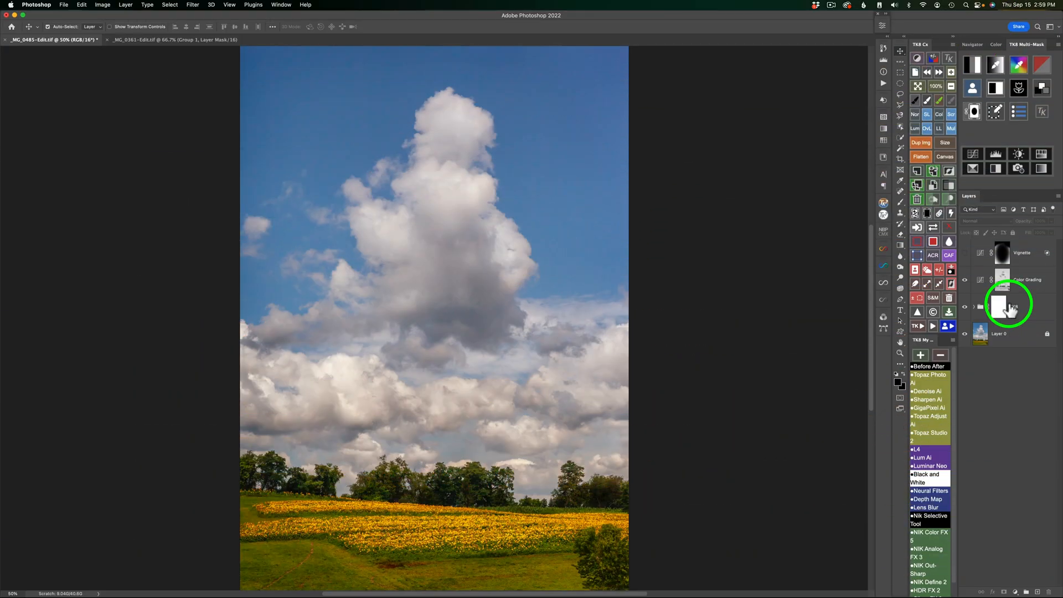
click(965, 253)
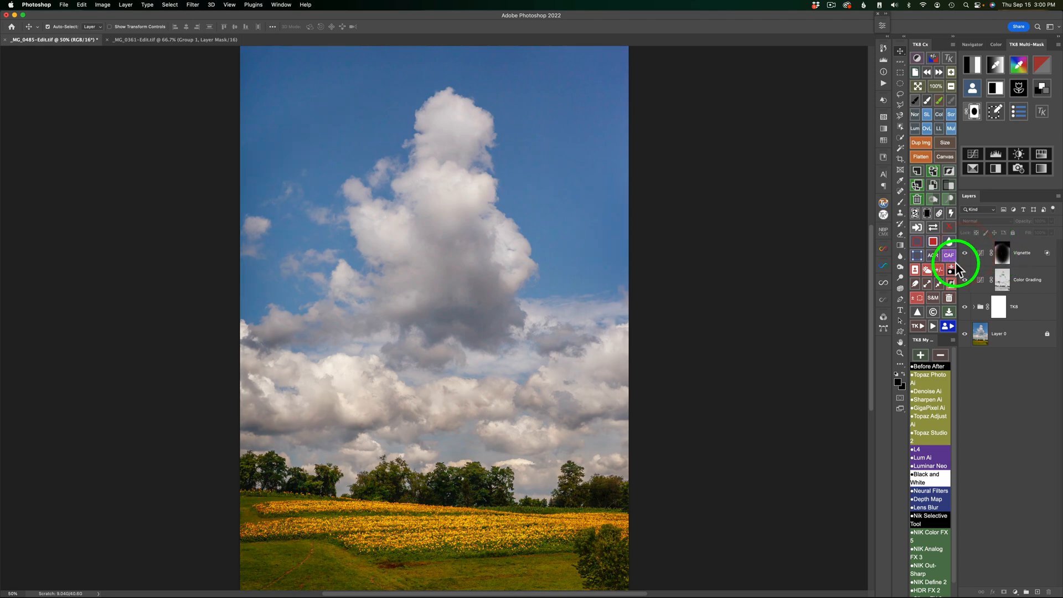
click(916, 313)
click(922, 300)
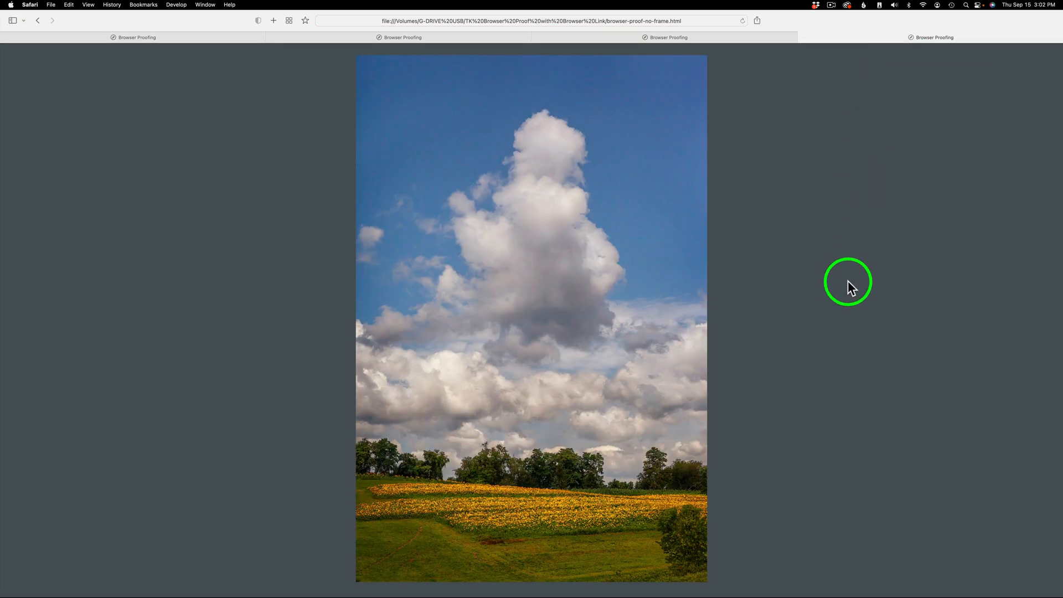
- In Safari, compare the four cloud image versions by viewing the first, second, third and fourth proof tabs in order
click(147, 38)
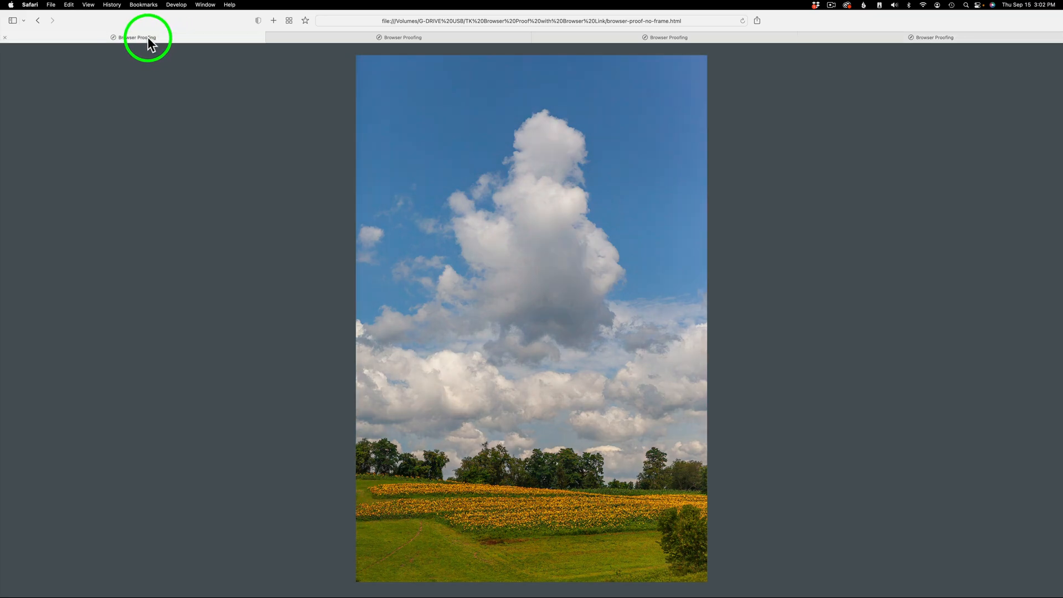
click(400, 37)
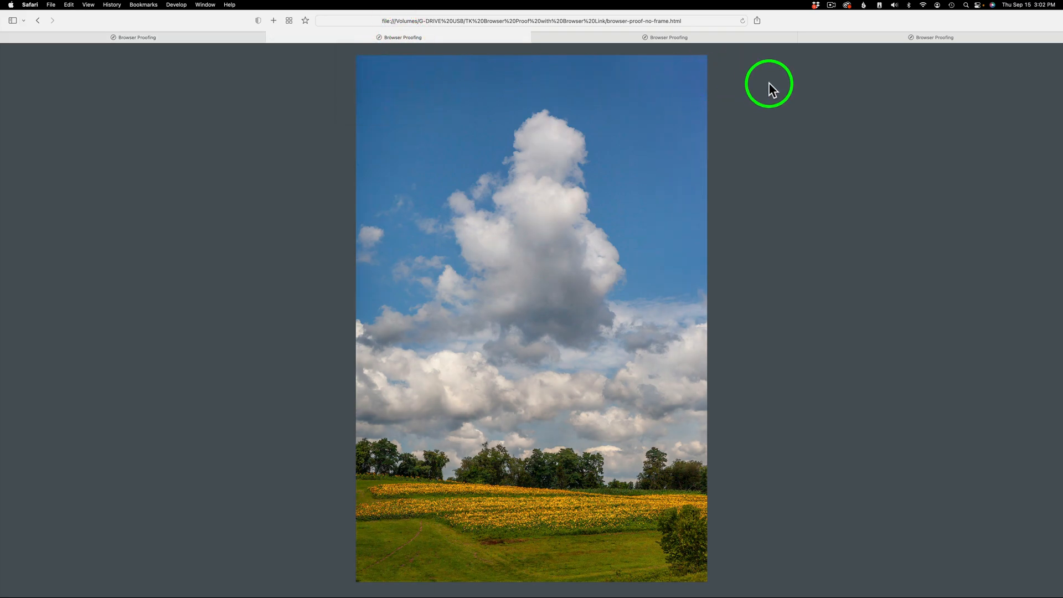
click(728, 37)
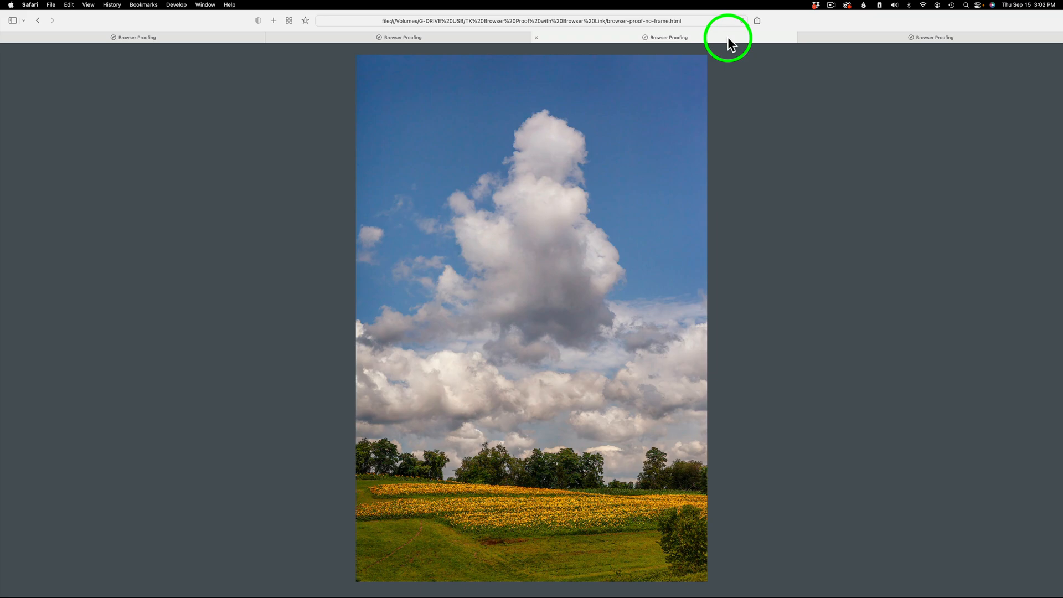
click(871, 36)
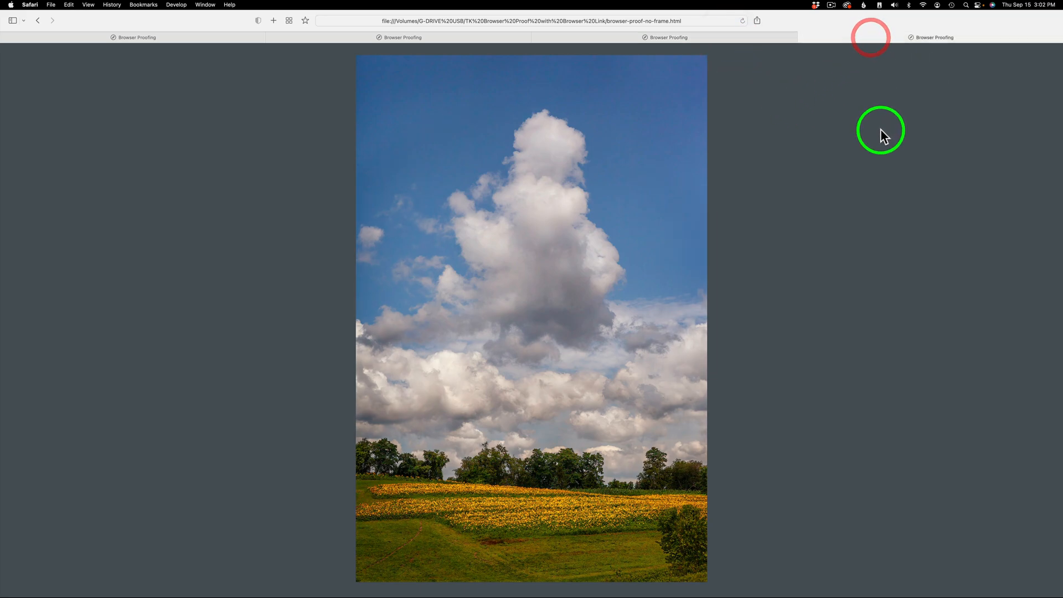